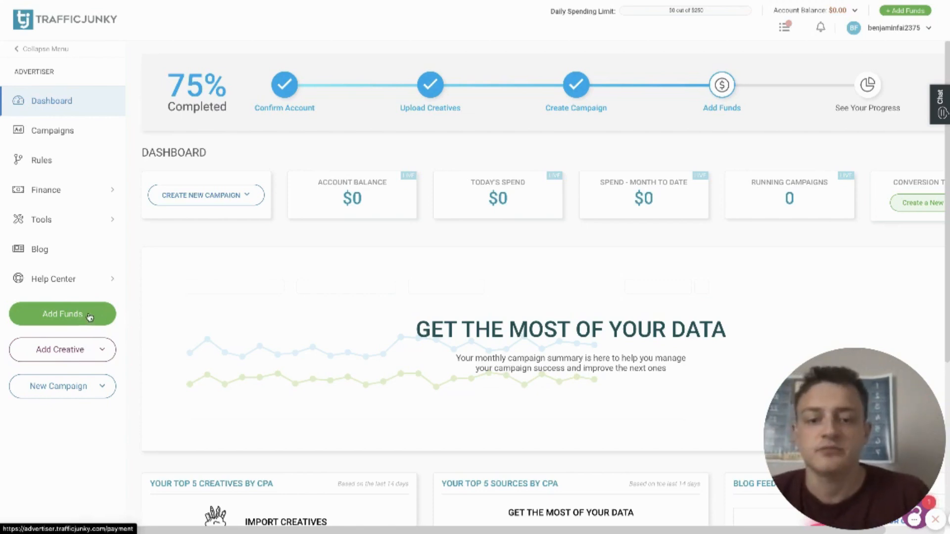
Open the Add Funds page and examine the Paxum, crypto and promo code payment options
left_click(88, 319)
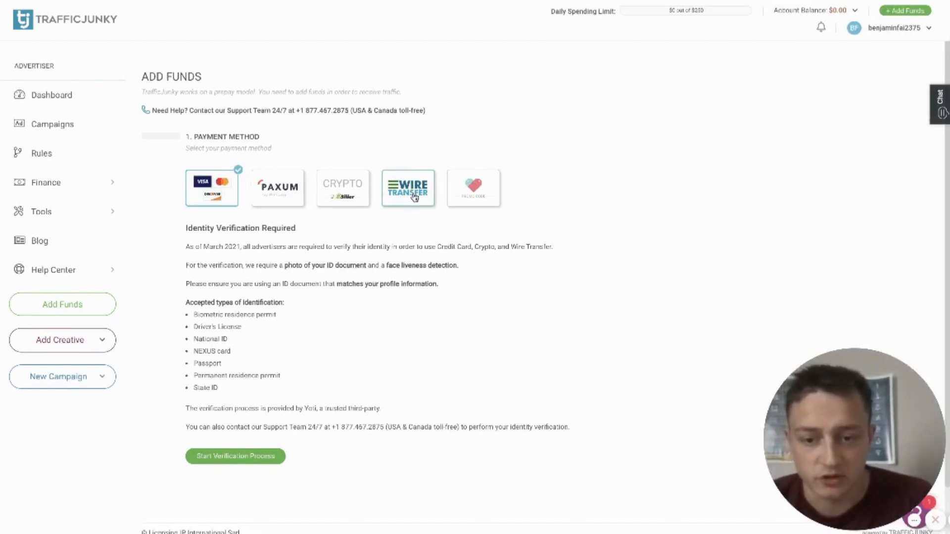
left_click(273, 185)
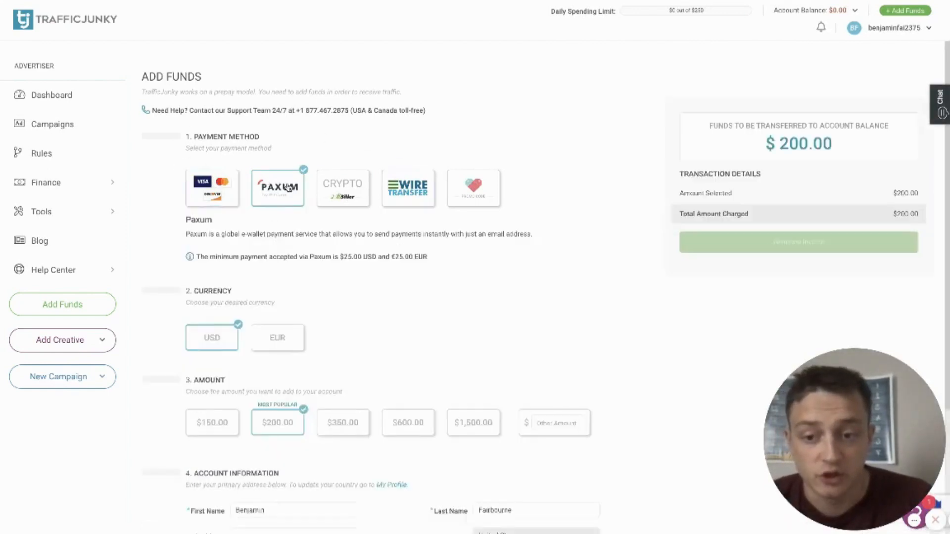
left_click(352, 189)
left_click(487, 188)
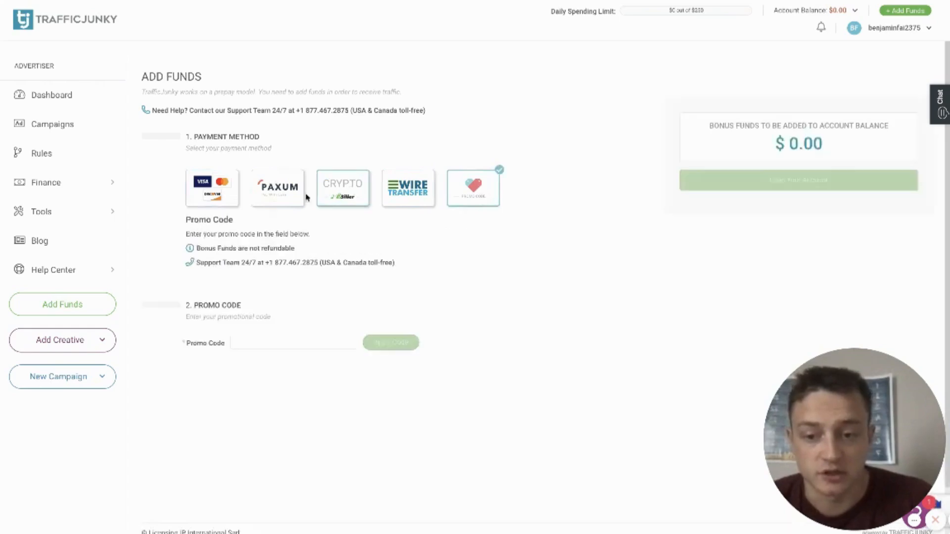
left_click(289, 193)
scroll(410, 377, "down", 3)
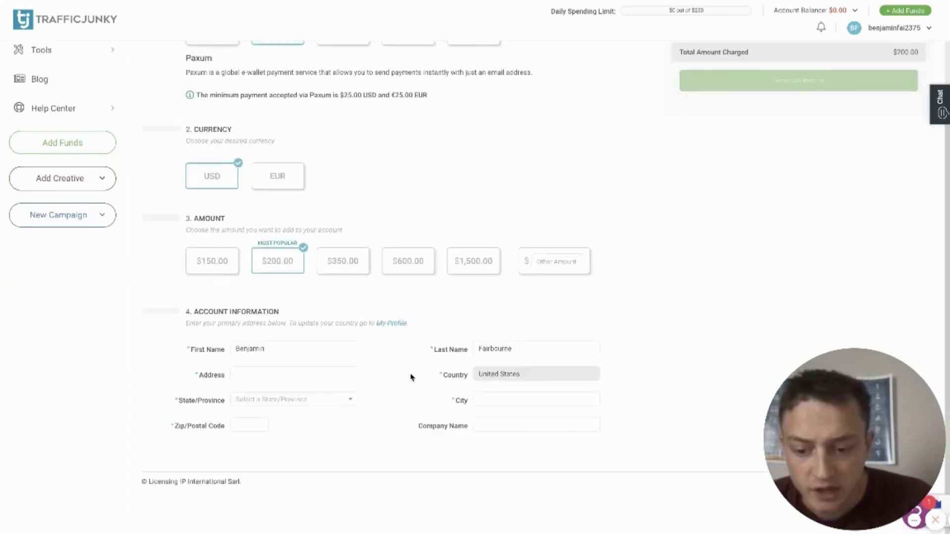
scroll(410, 378, "up", 3)
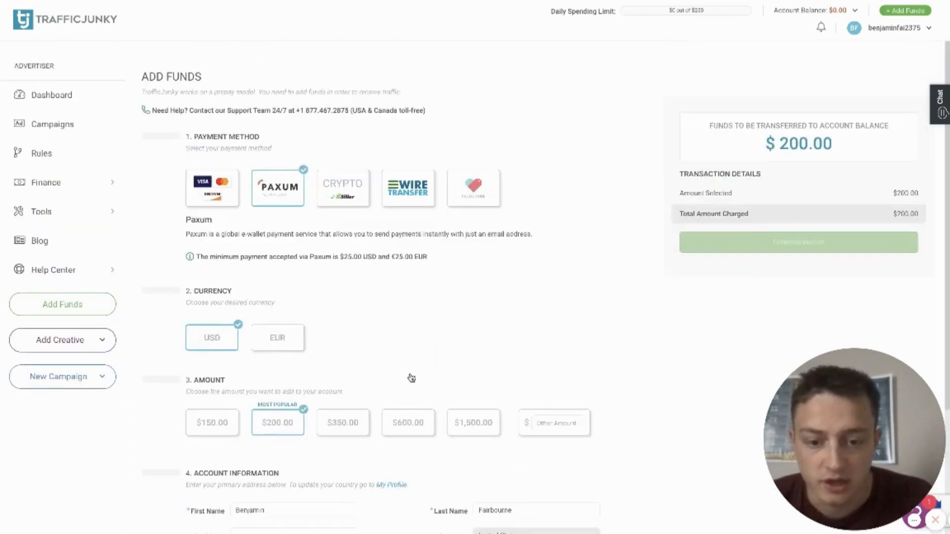
left_click(342, 194)
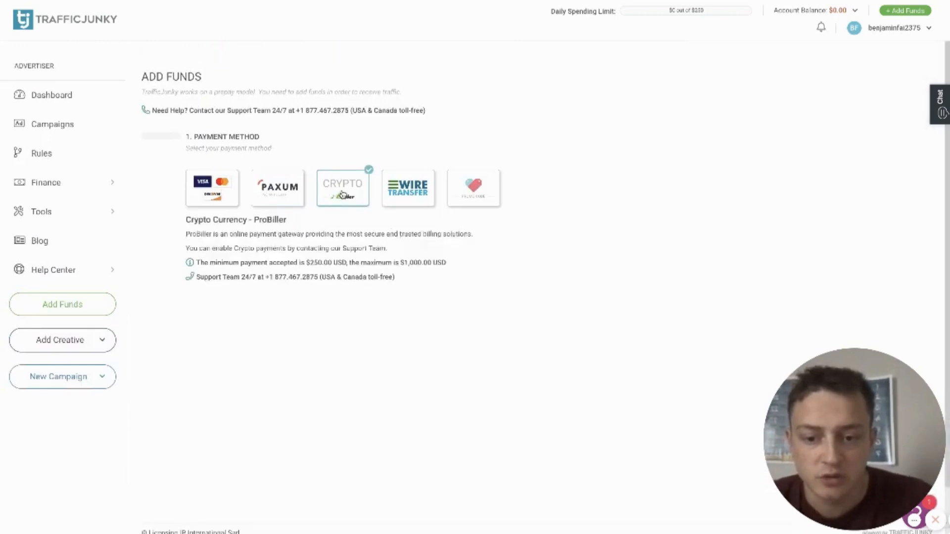
left_click(469, 187)
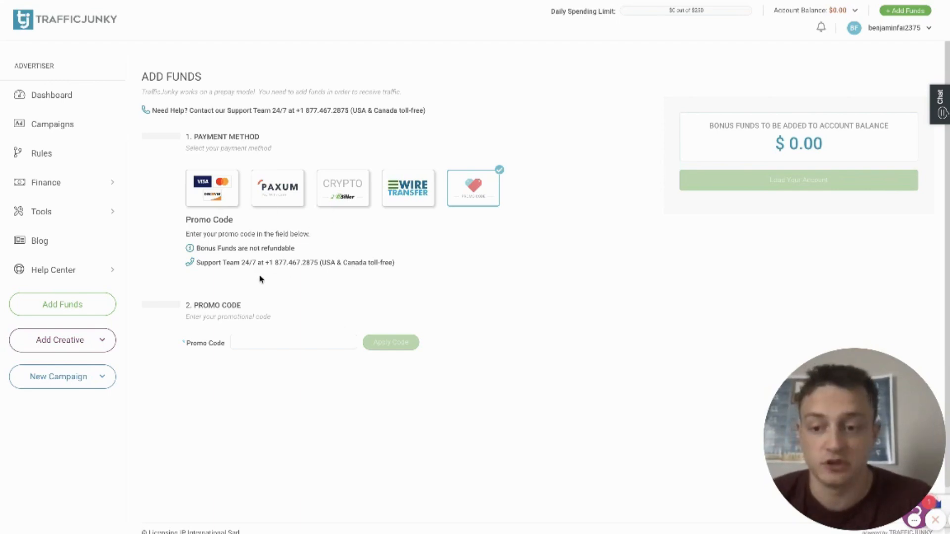
Open the media library's static banner section and view the existing creative
left_click(107, 340)
left_click(69, 364)
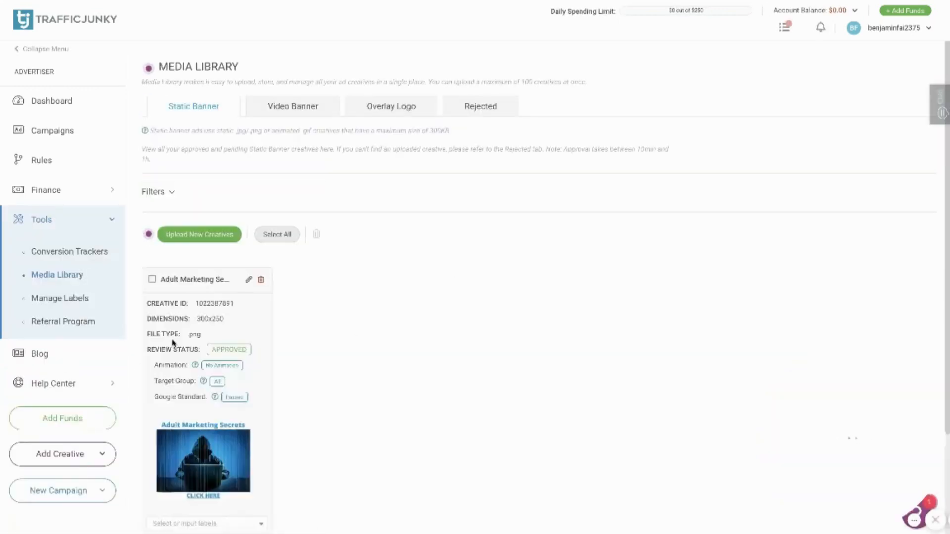
scroll(223, 341, "down", 3)
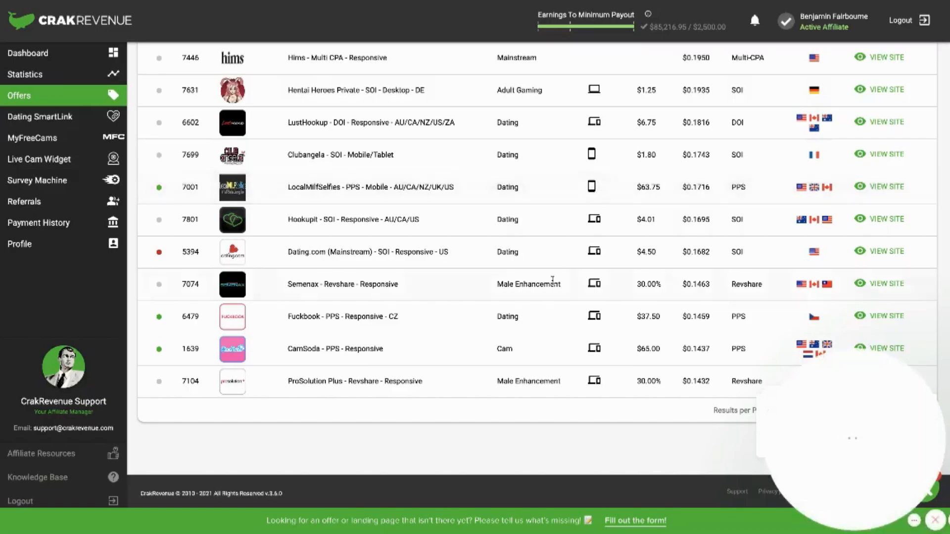
Switch to CrakRevenue and sort the offers list by payout from highest to lowest
scroll(553, 280, "up", 5)
scroll(552, 281, "up", 8)
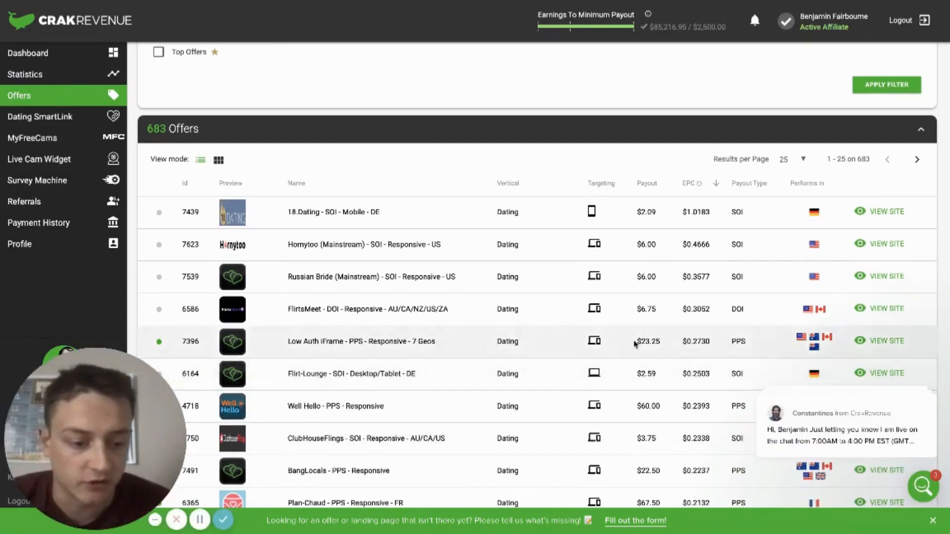
scroll(635, 344, "down", 10)
scroll(634, 344, "up", 15)
scroll(632, 334, "down", 5)
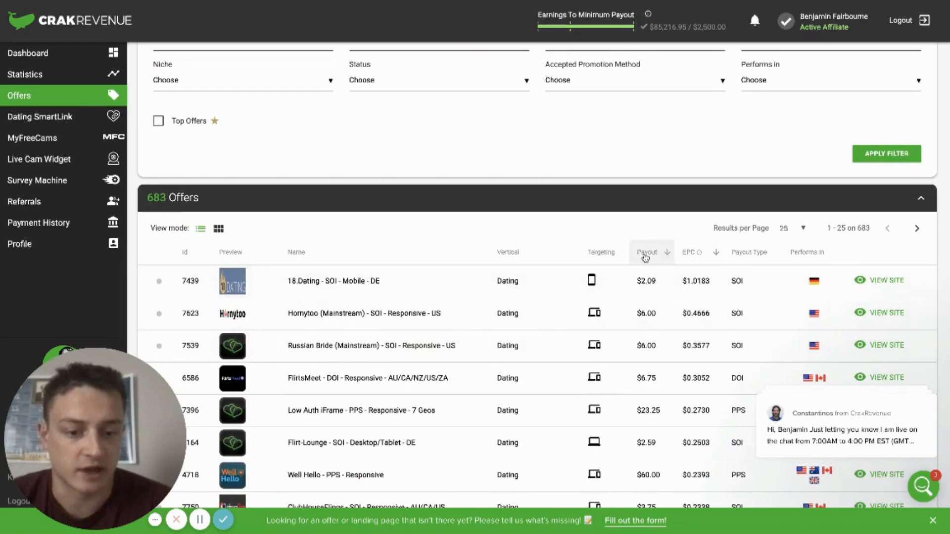
left_click(645, 254)
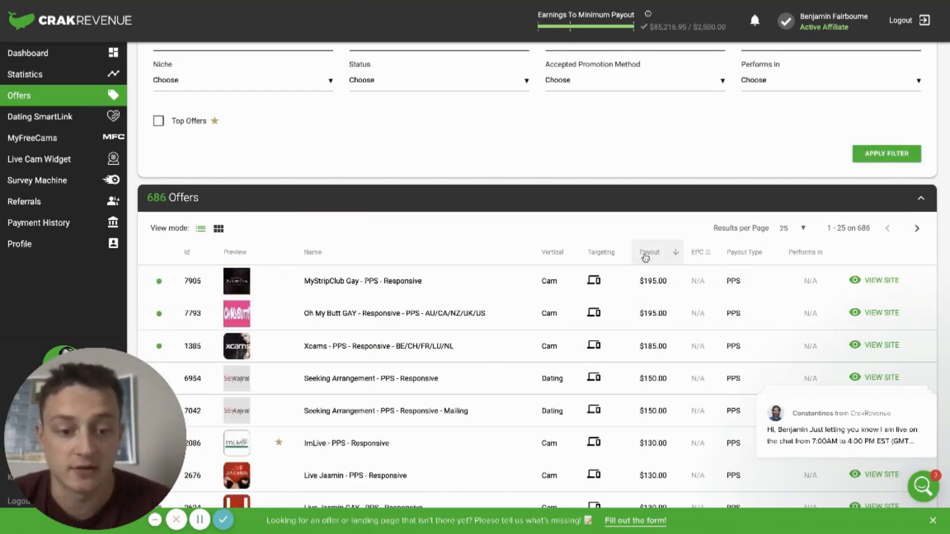
Filter the offers to the Dating vertical
scroll(707, 349, "down", 2)
scroll(229, 237, "up", 6)
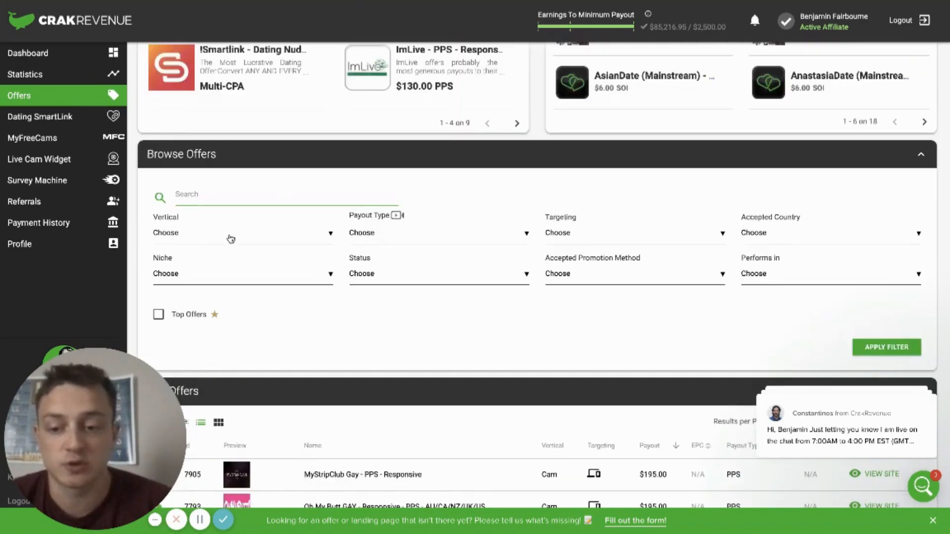
left_click(228, 236)
scroll(242, 274, "down", 5)
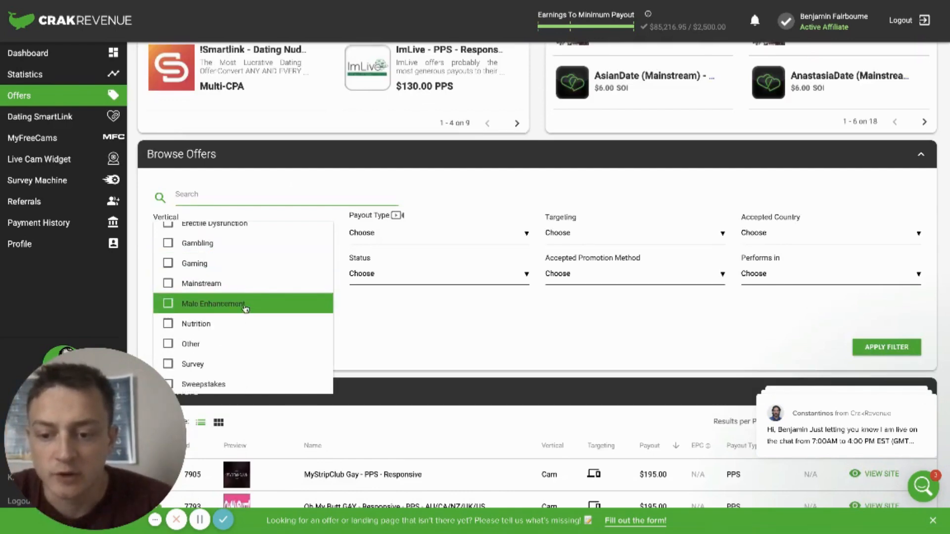
scroll(227, 362, "up", 3)
scroll(229, 359, "up", 3)
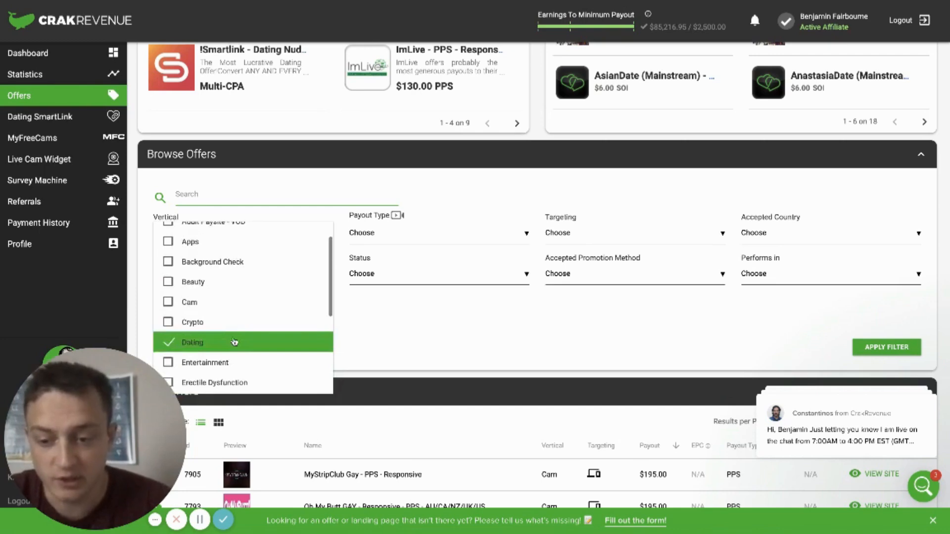
left_click(391, 338)
left_click(912, 346)
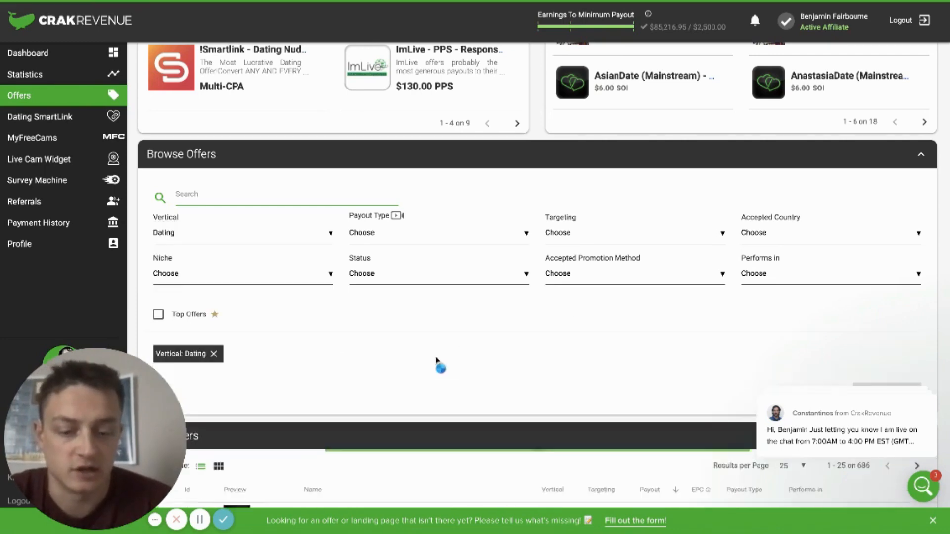
Open the details of the "Seeking Arrangement - PPS - Responsive" offer from the filtered list
scroll(440, 369, "down", 5)
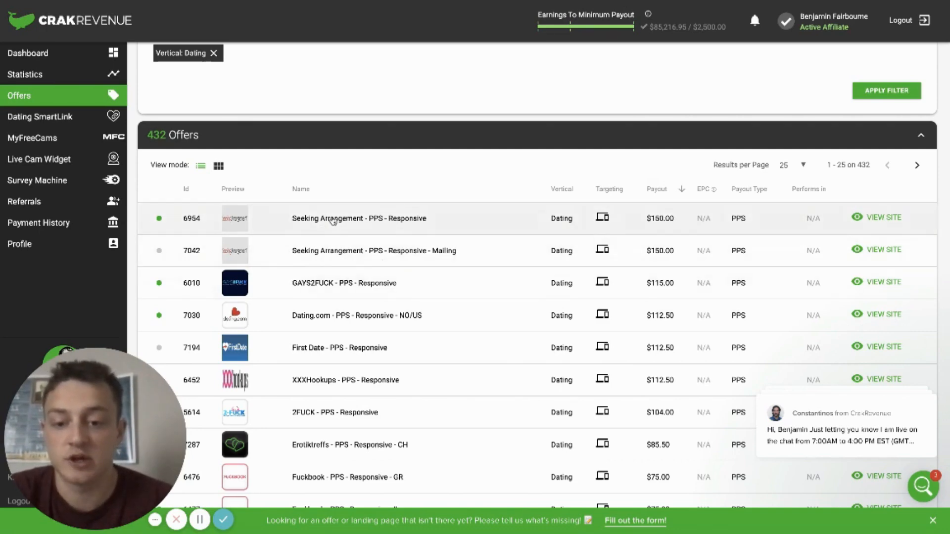
right_click(332, 221)
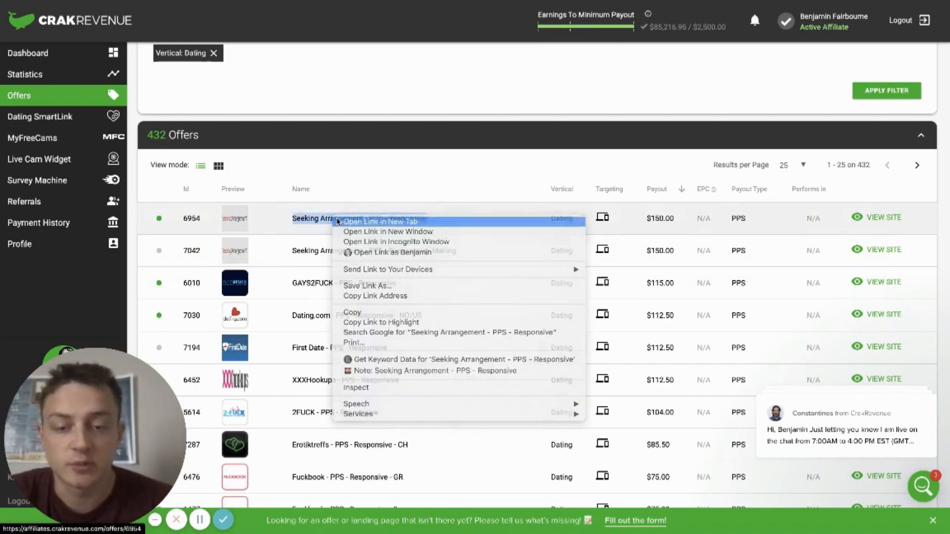
key("Escape")
left_click(332, 220)
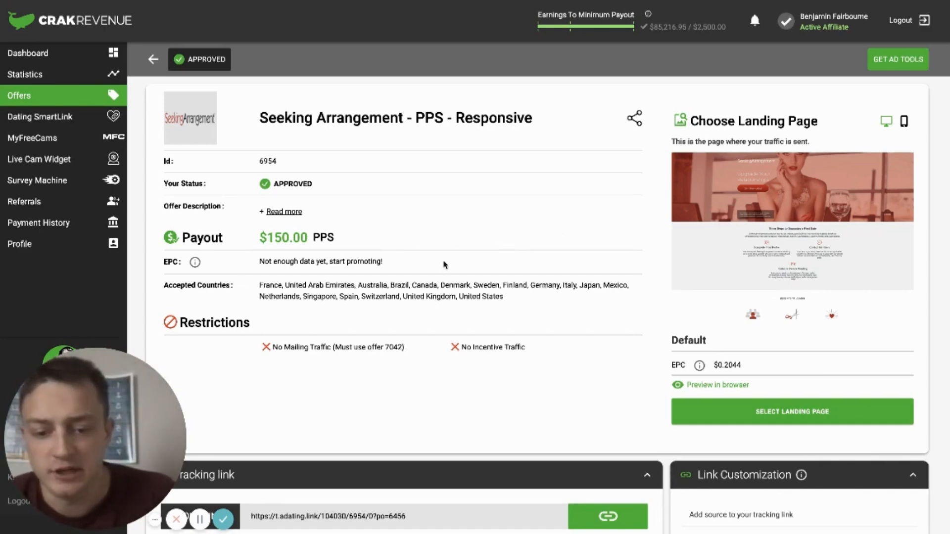
Examine the offer's Banner ad tools with their size and format options, and review the offer details and tracking link
scroll(372, 260, "down", 10)
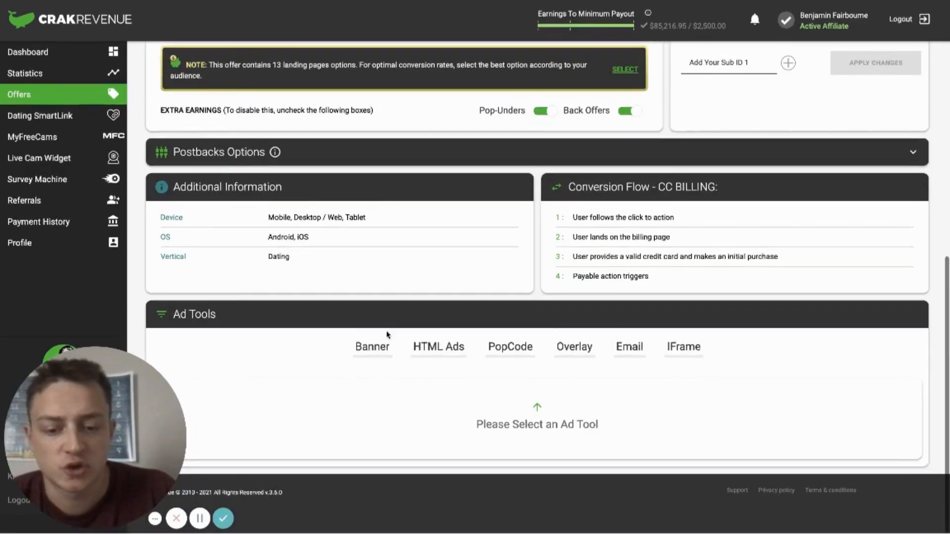
left_click(372, 351)
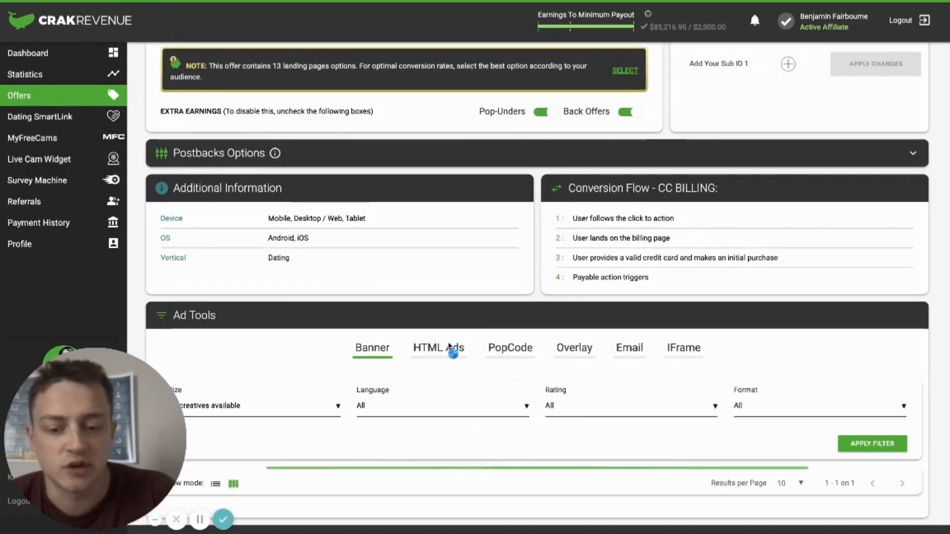
scroll(451, 349, "down", 2)
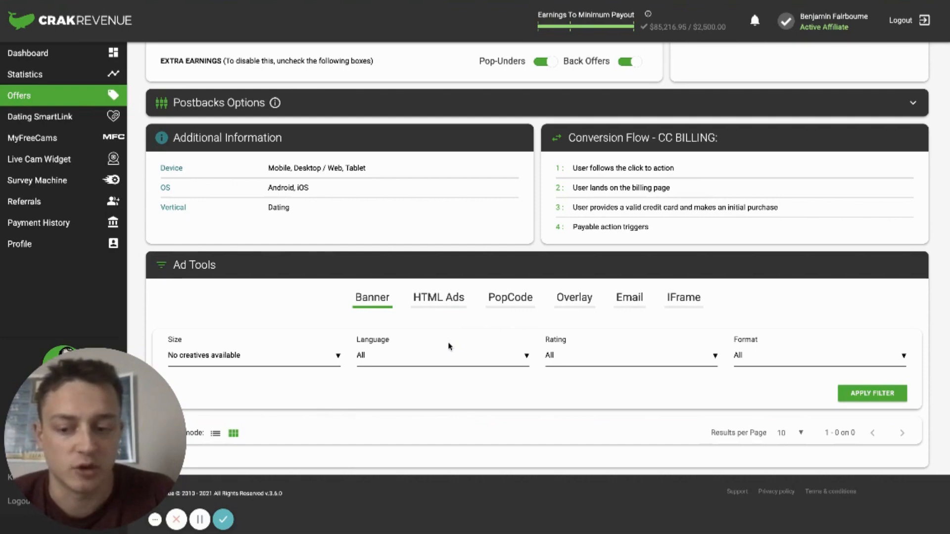
left_click(252, 357)
left_click(285, 308)
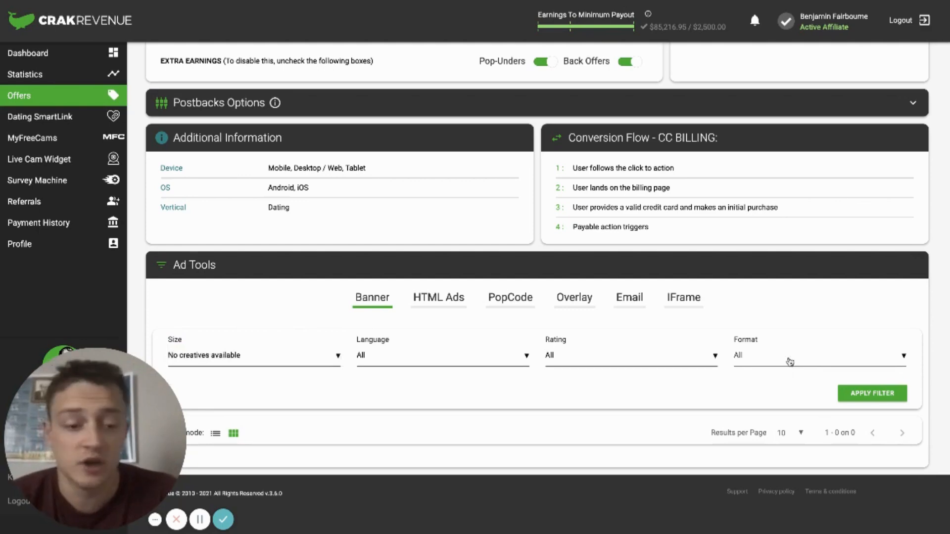
left_click(789, 361)
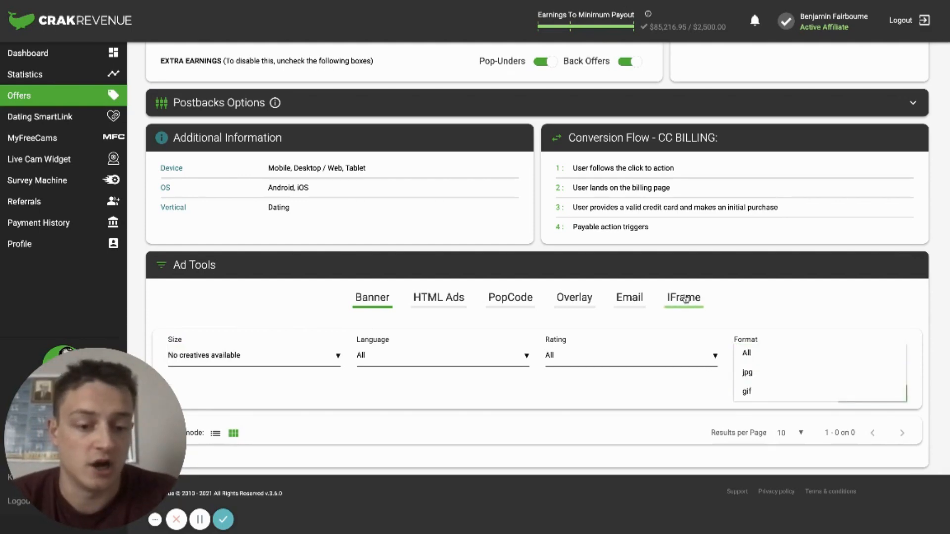
left_click(284, 298)
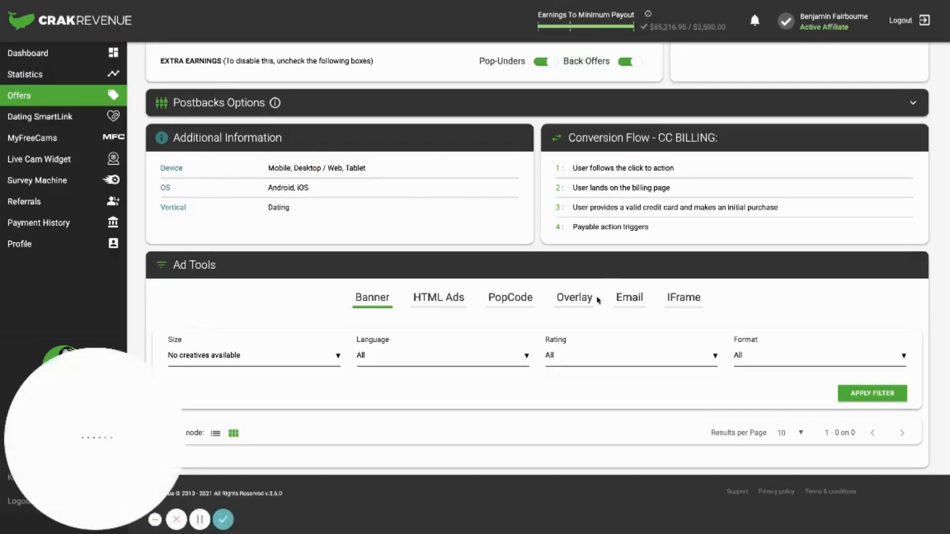
scroll(608, 278, "up", 5)
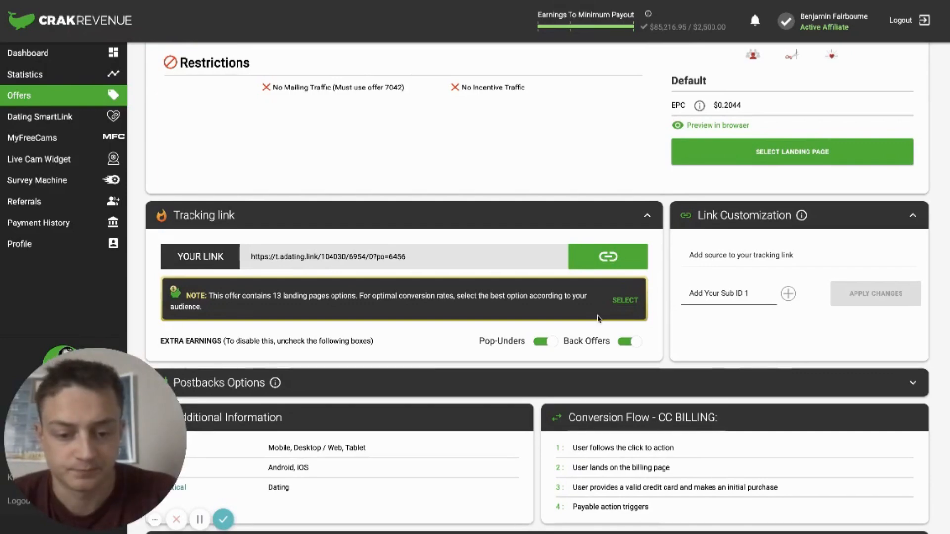
scroll(553, 260, "up", 5)
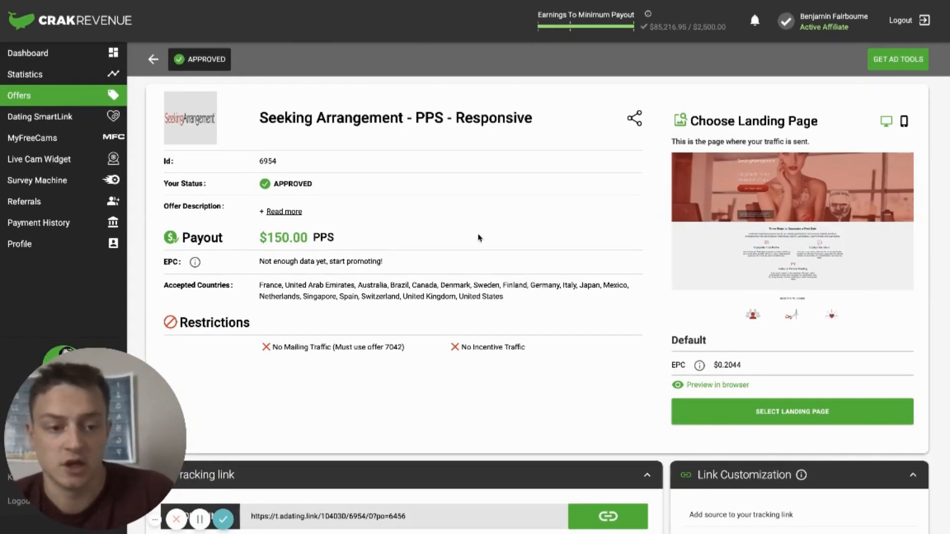
scroll(478, 238, "down", 10)
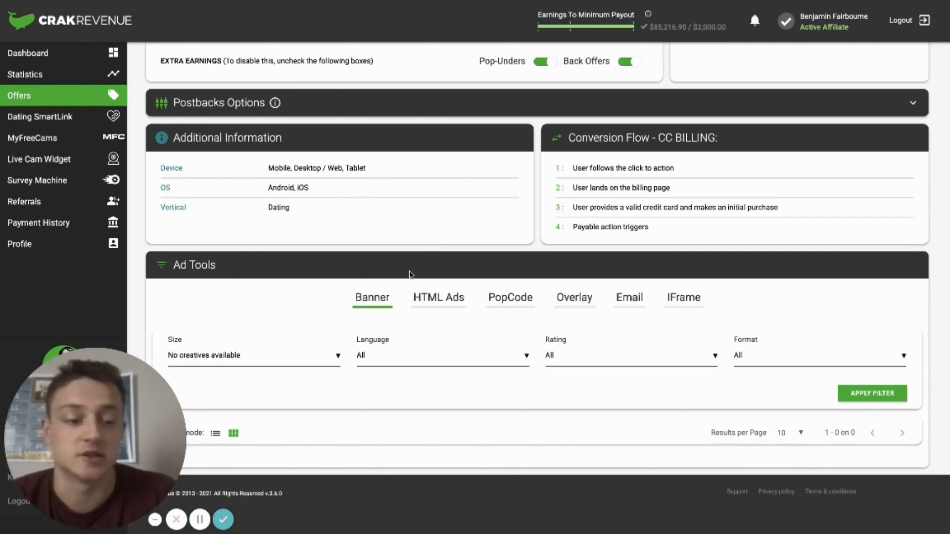
scroll(409, 273, "up", 10)
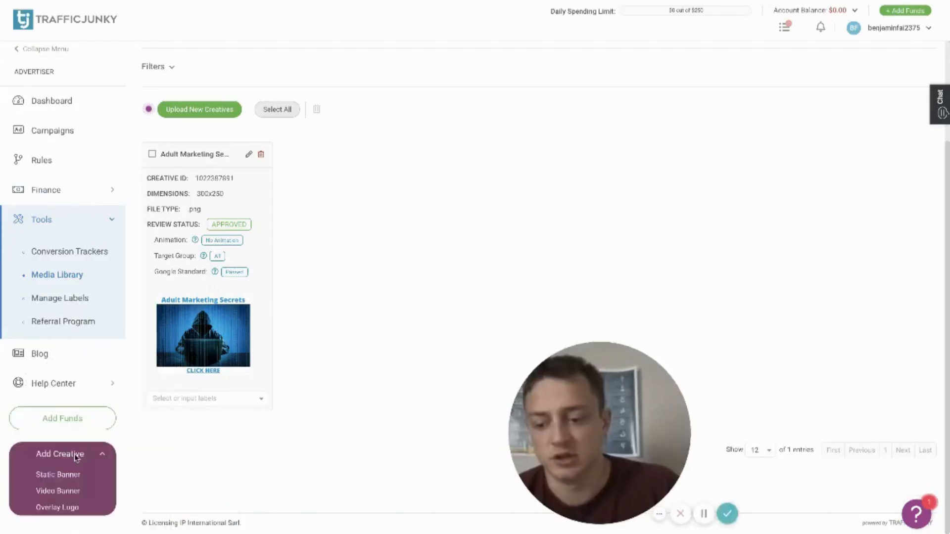
Switch to TrafficJunky, start a new Bid campaign and enter a placeholder campaign name
mouse_move(93, 499)
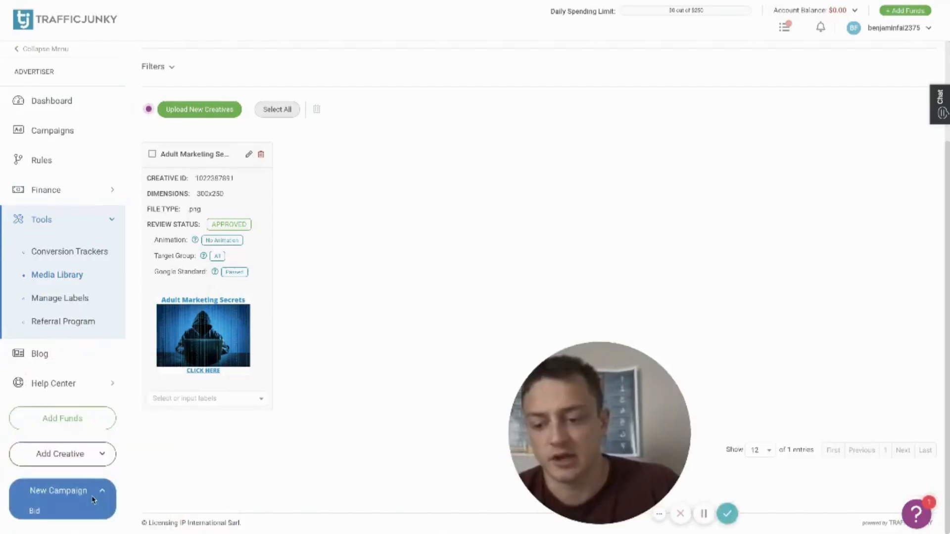
left_click(59, 511)
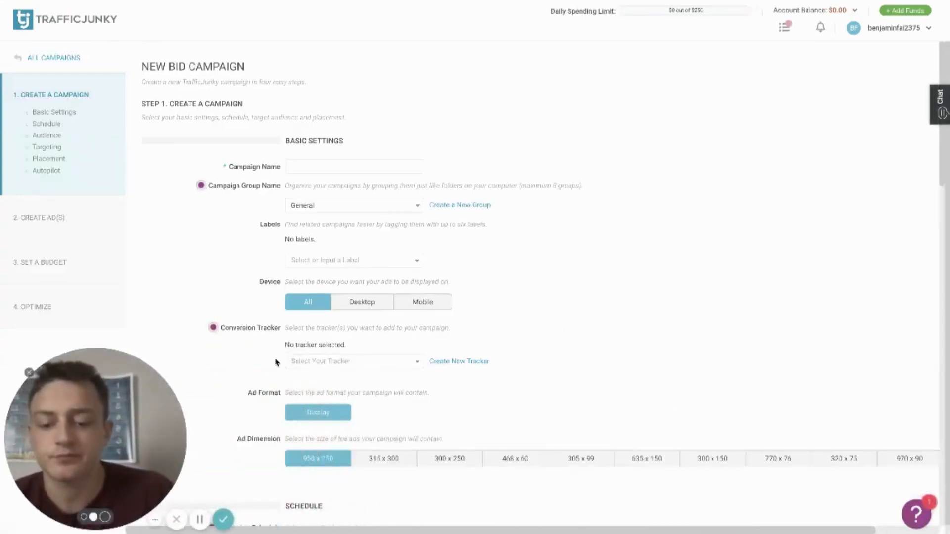
left_click(333, 171)
type("rgdgefgdfgdfgdfgfgfdg")
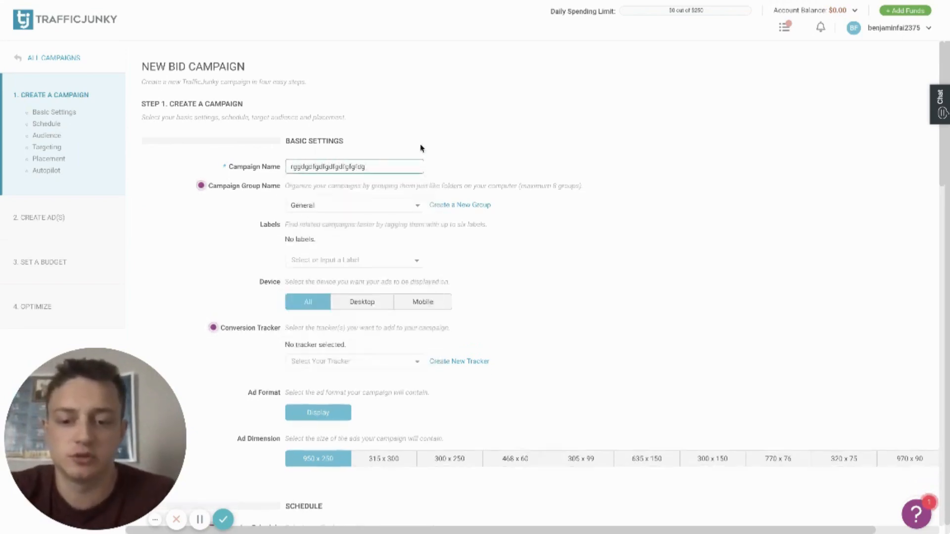
Examine the device options and the available ad dimensions for the new campaign
scroll(495, 149, "down", 3)
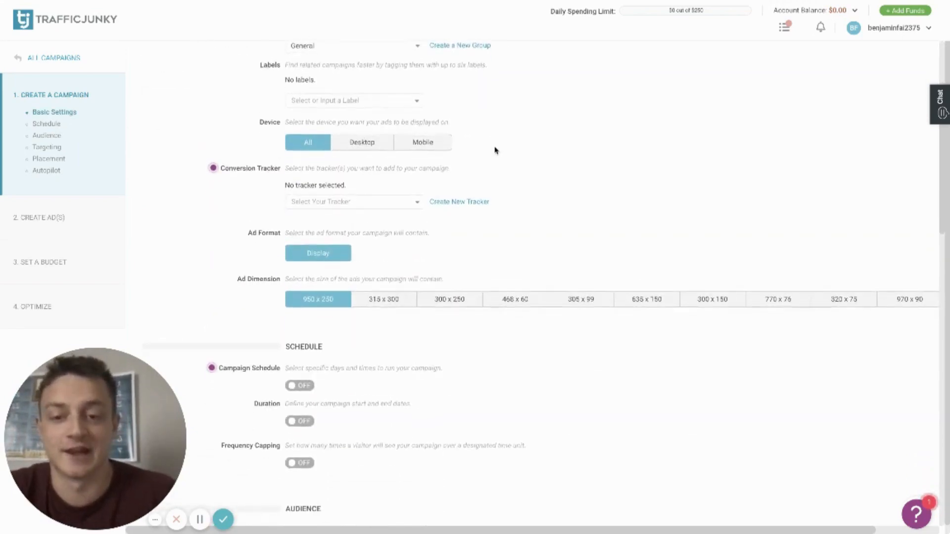
left_click(372, 143)
scroll(539, 183, "up", 2)
scroll(539, 183, "down", 5)
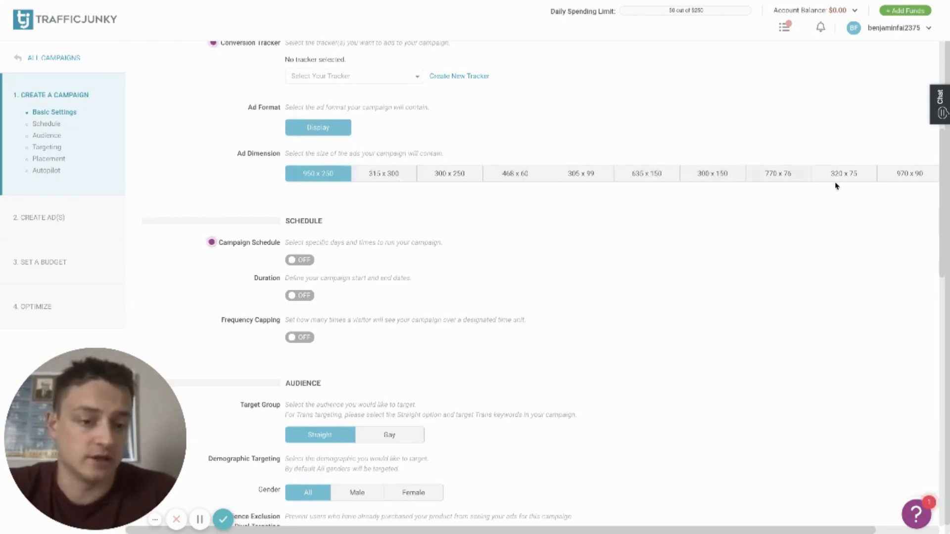
scroll(877, 186, "right", 3)
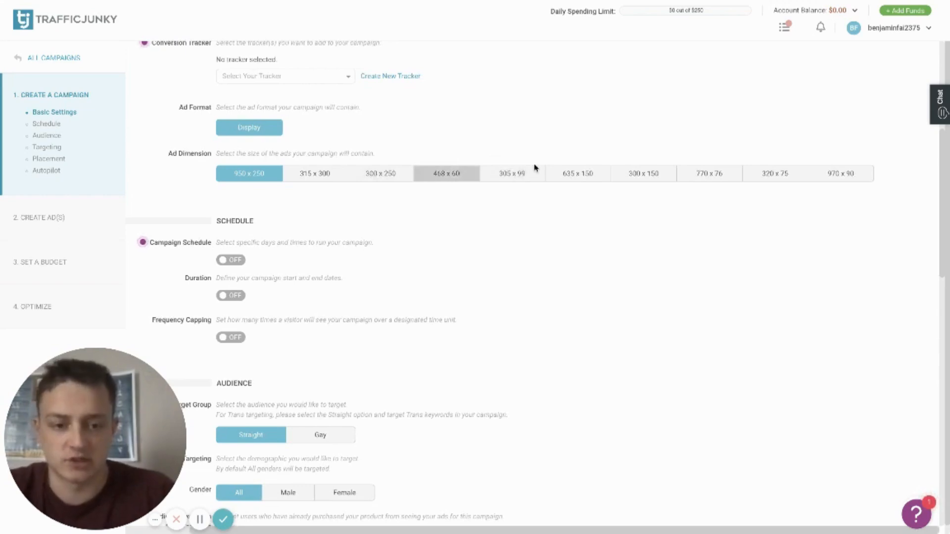
Choose 300 x 250 as the campaign's ad dimension after trying the 300 x 150 size
left_click(657, 174)
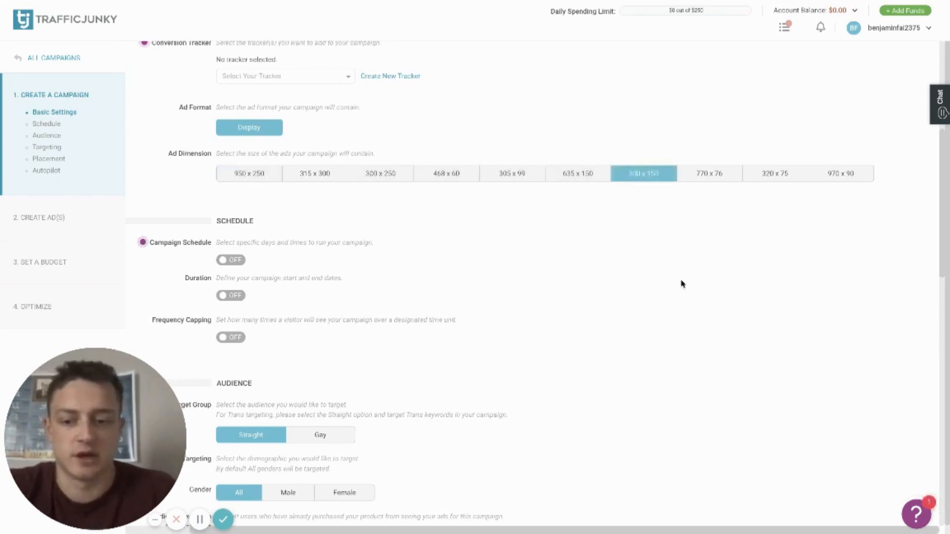
scroll(681, 282, "down", 3)
scroll(595, 295, "up", 5)
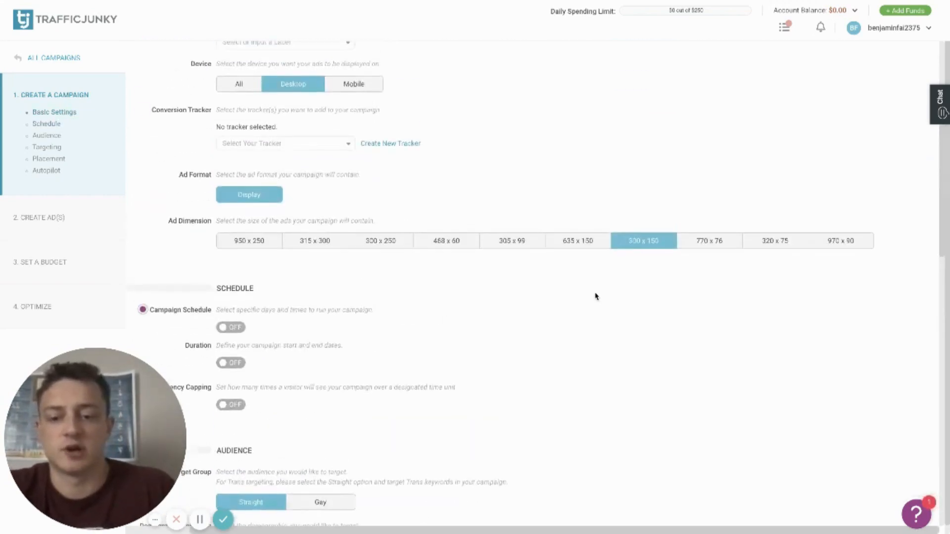
left_click(374, 246)
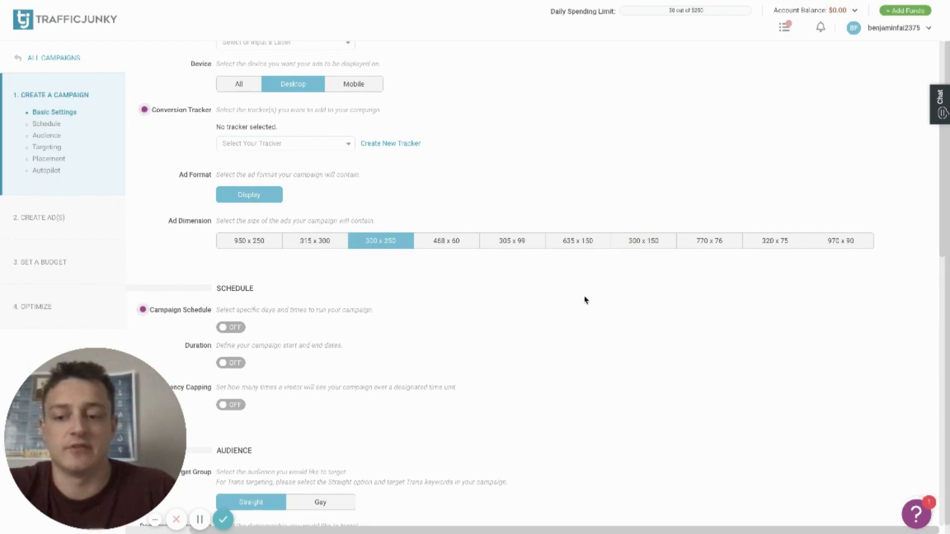
scroll(585, 298, "down", 5)
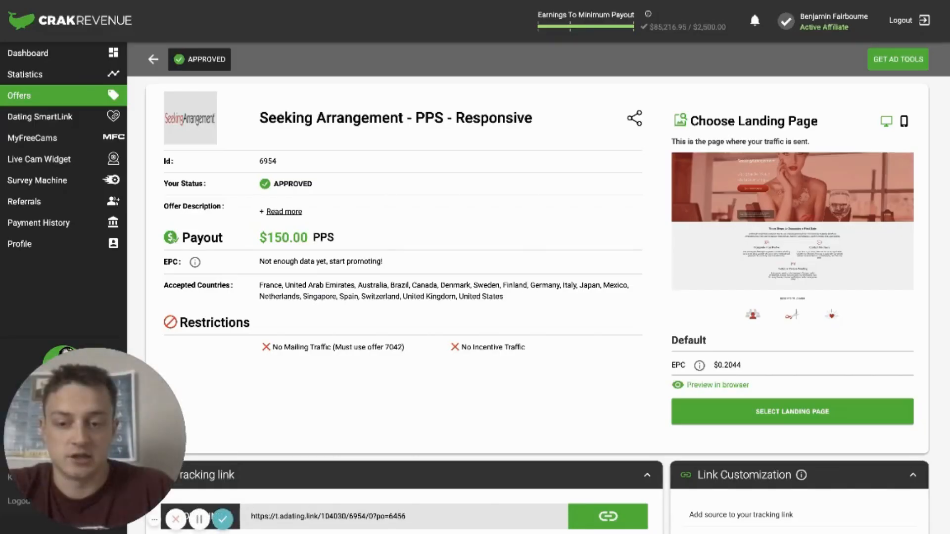
Return to the TrafficJunky campaign form and limit the demographic targeting to the Male gender
left_click(455, 1)
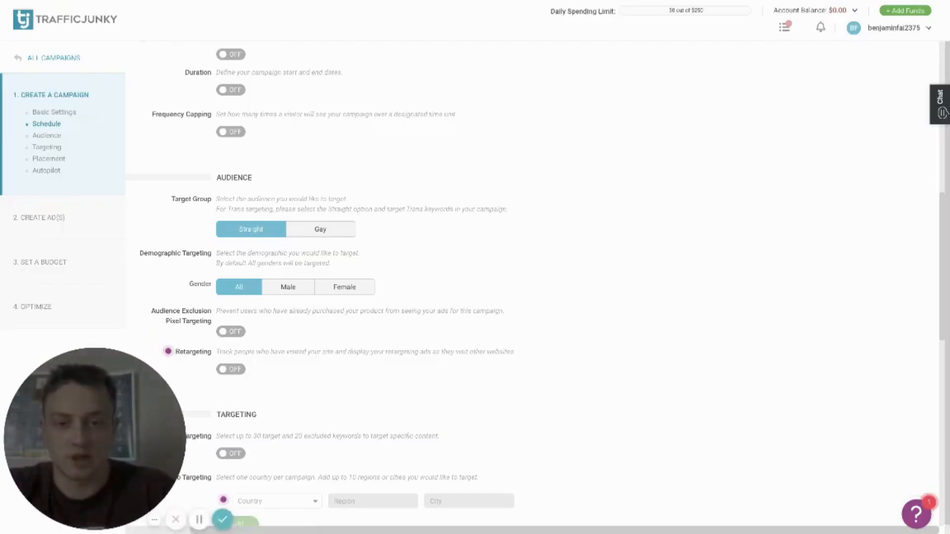
scroll(466, 222, "down", 1)
scroll(466, 223, "down", 2)
left_click(288, 158)
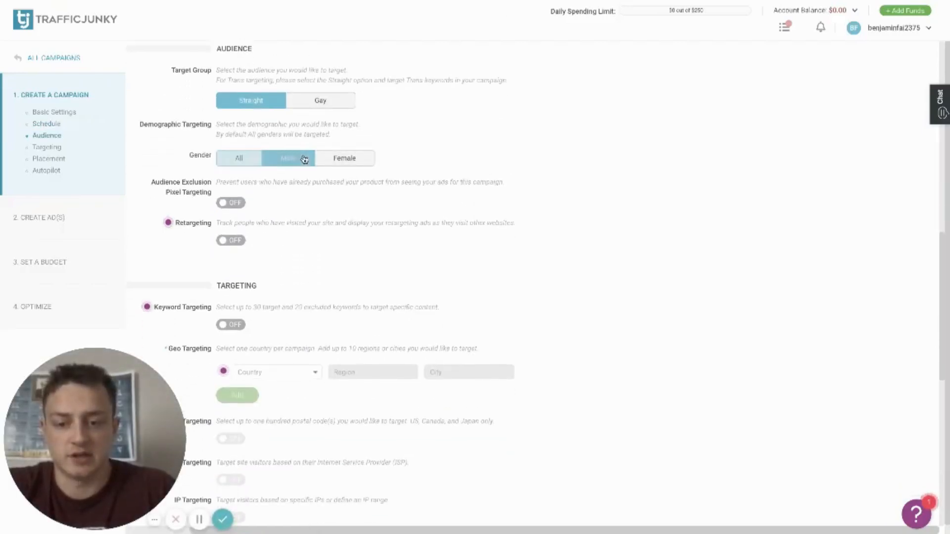
scroll(509, 176, "down", 2)
scroll(509, 175, "up", 3)
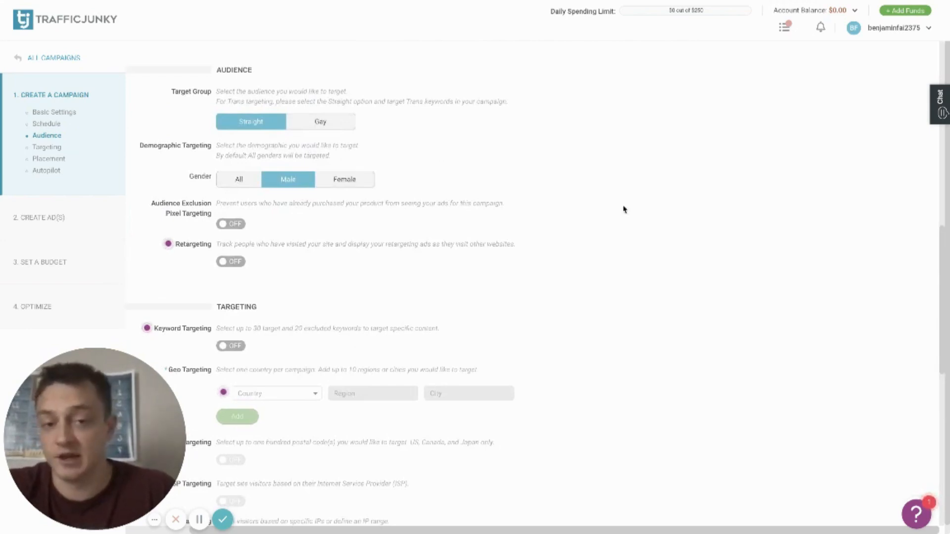
Add the United Kingdom as the campaign's geo-targeted location
scroll(473, 318, "down", 4)
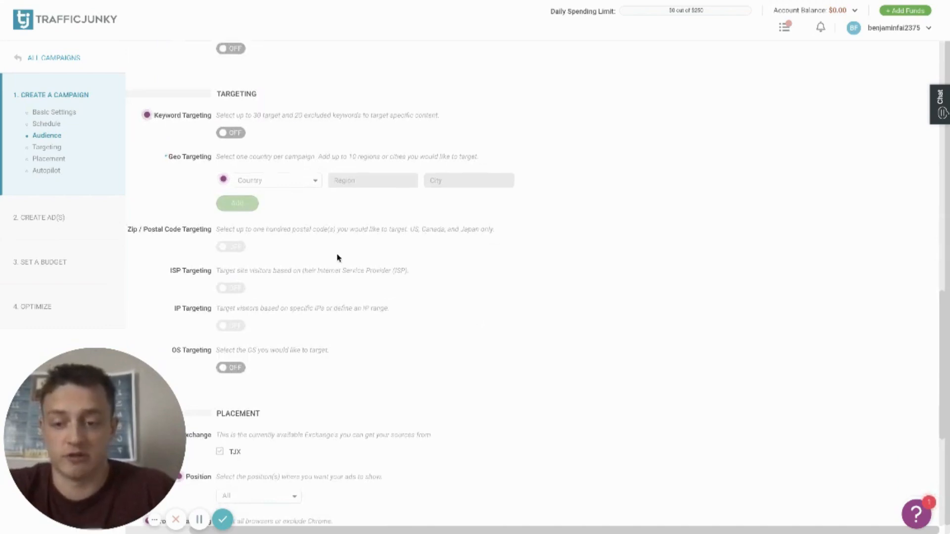
left_click(271, 178)
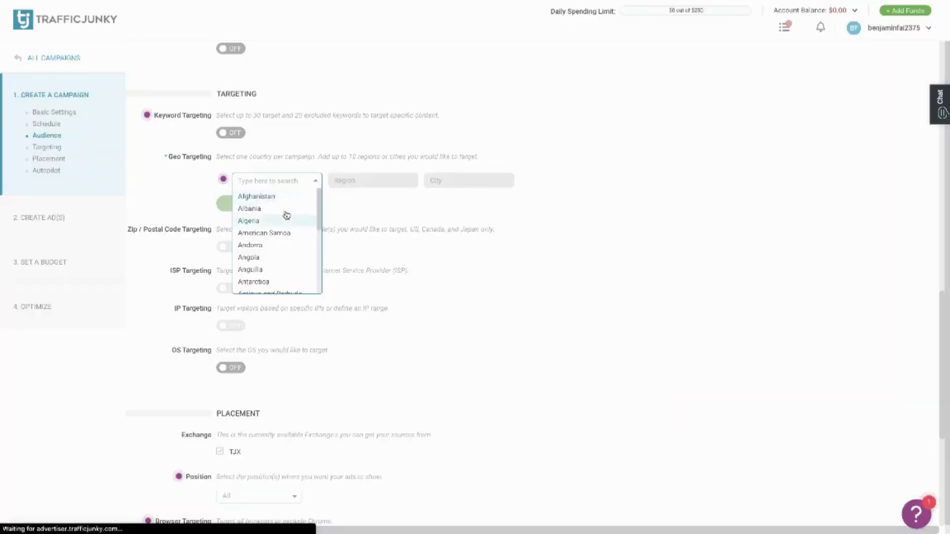
type("united")
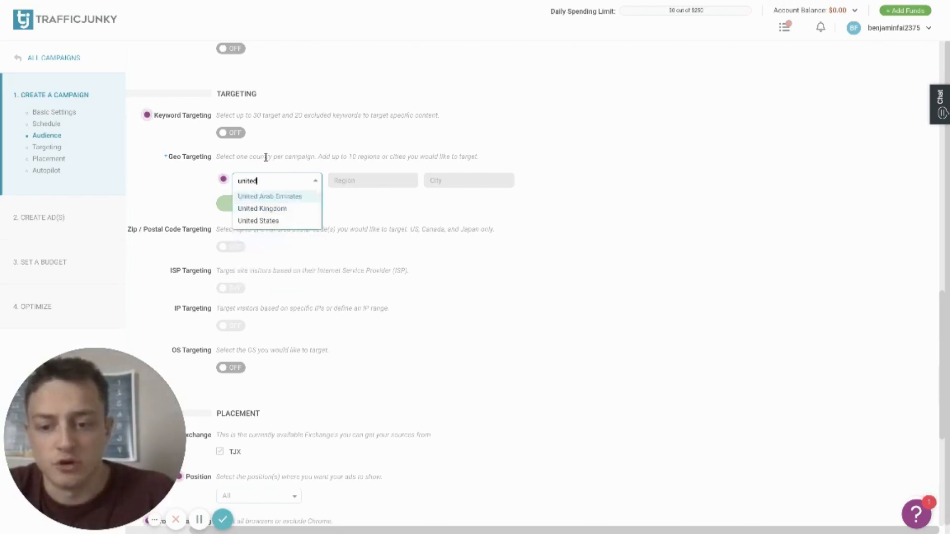
left_click(255, 207)
left_click(249, 211)
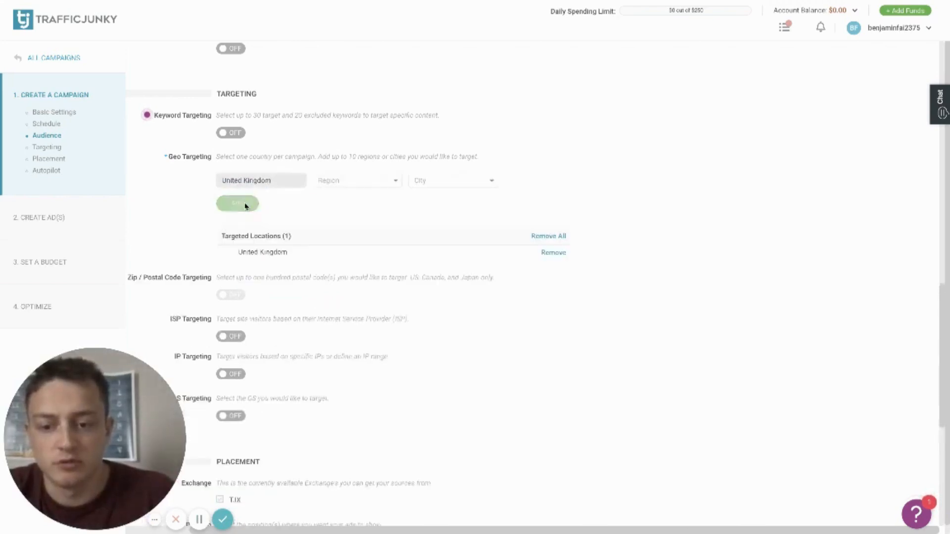
Review the ad position choices, leave Position at All with All Browsers targeted, and save the campaign settings to continue
scroll(488, 332, "down", 3)
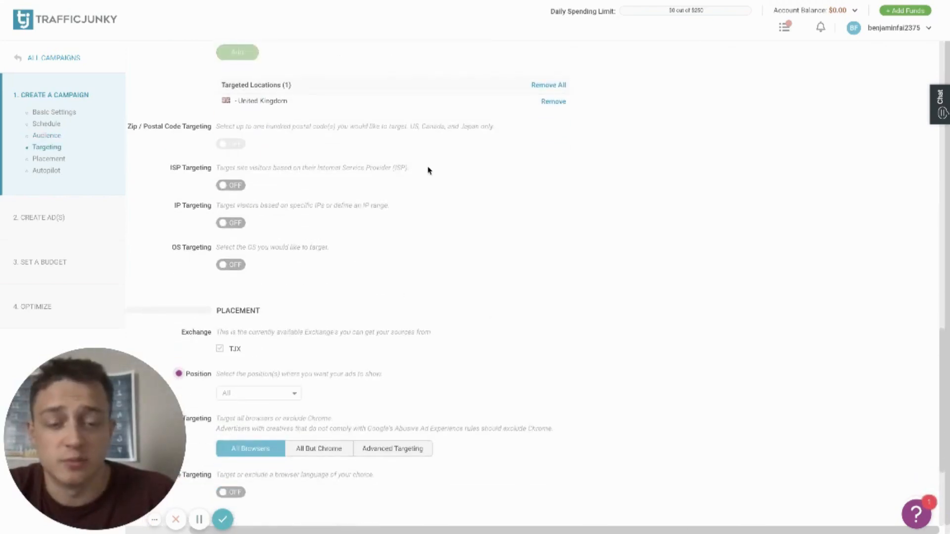
scroll(435, 89, "down", 1)
scroll(411, 250, "down", 3)
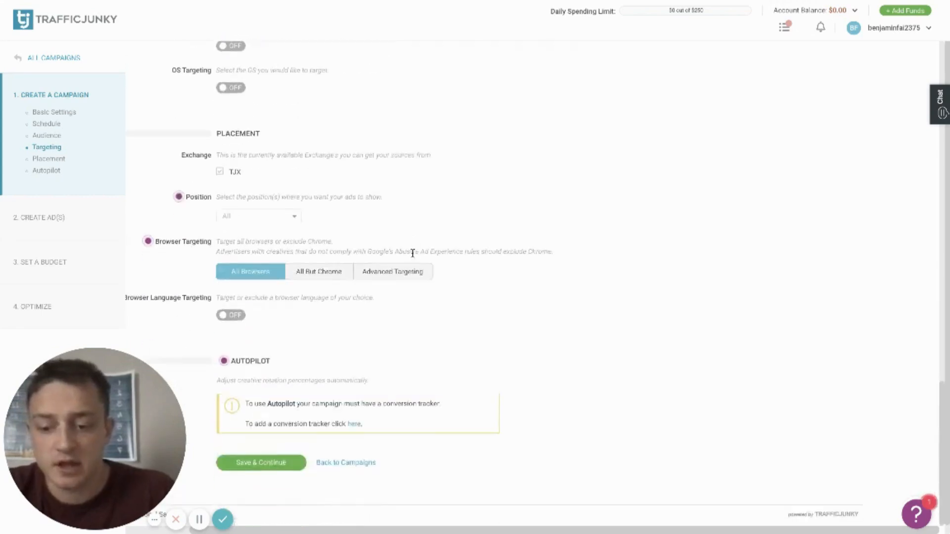
left_click(257, 219)
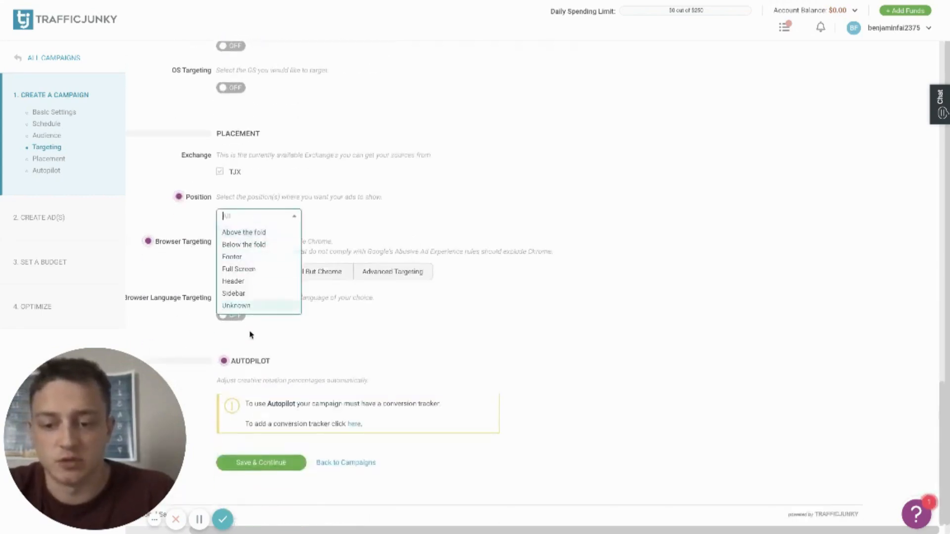
left_click(427, 226)
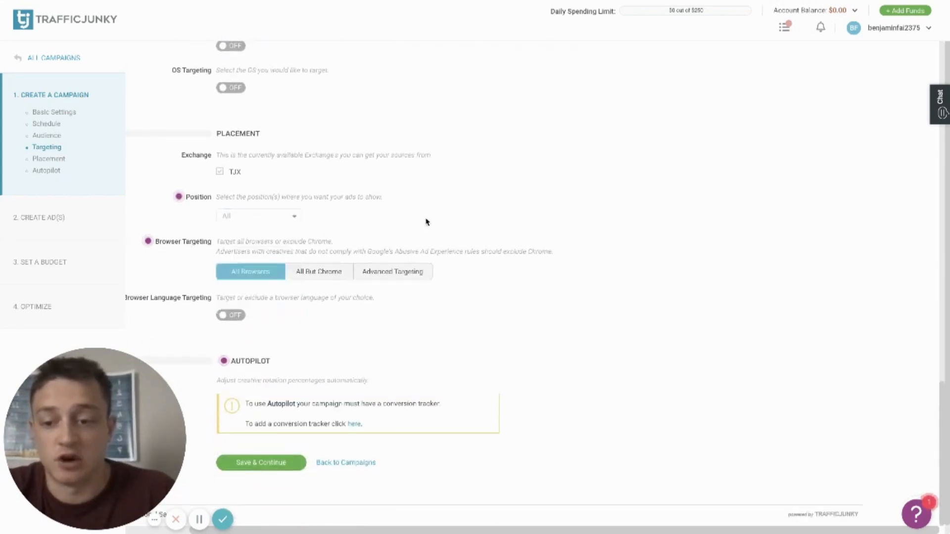
left_click(292, 217)
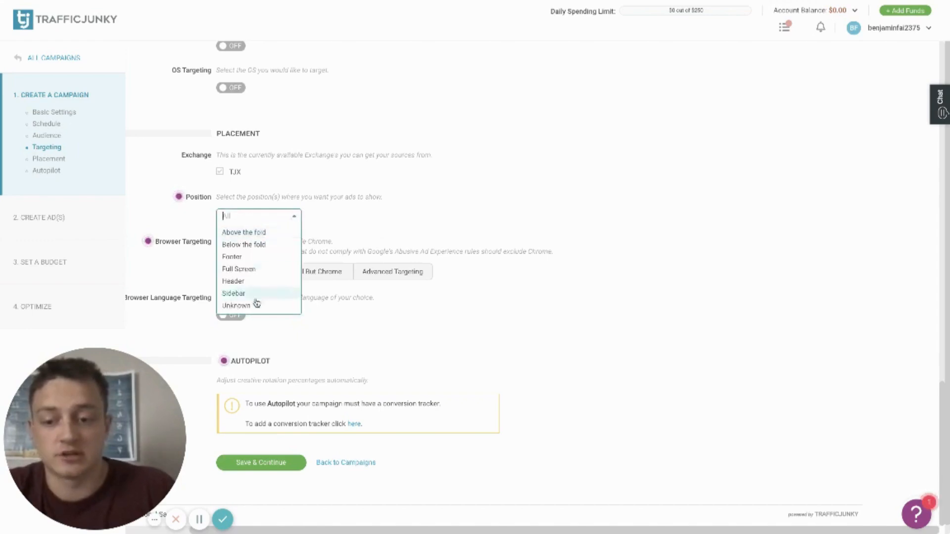
left_click(417, 224)
scroll(328, 222, "down", 1)
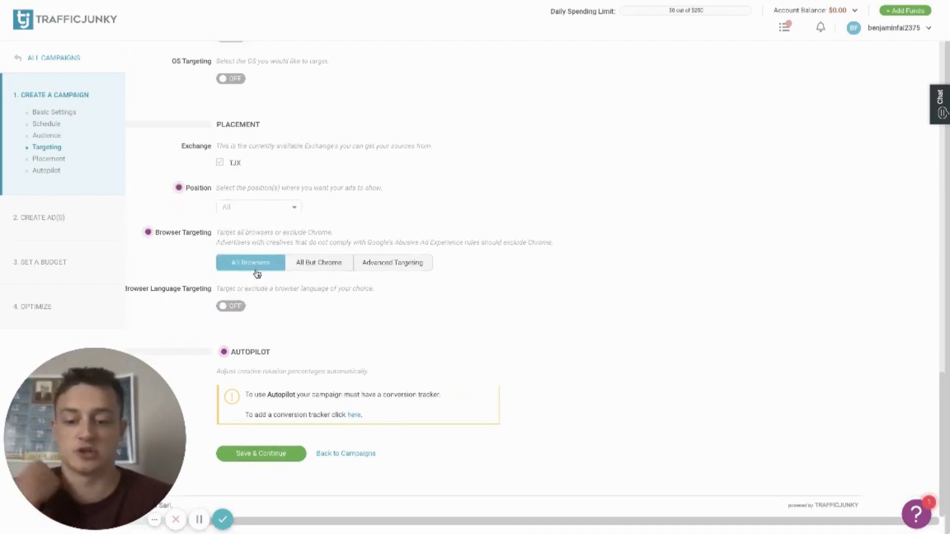
left_click(256, 457)
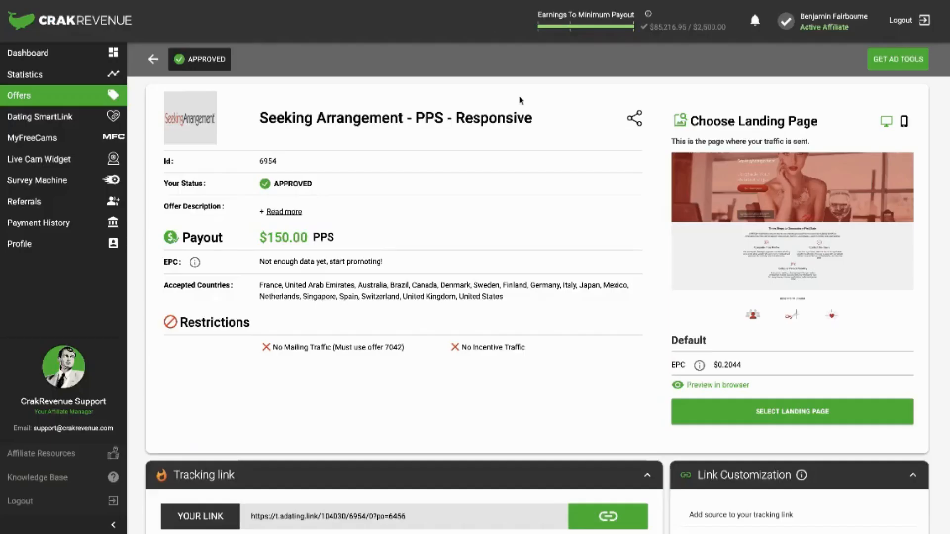
Copy the Seeking Arrangement offer's tracking link from CrakRevenue and paste it as the ad's Target URL in TrafficJunky
scroll(599, 245, "down", 6)
left_click(599, 245)
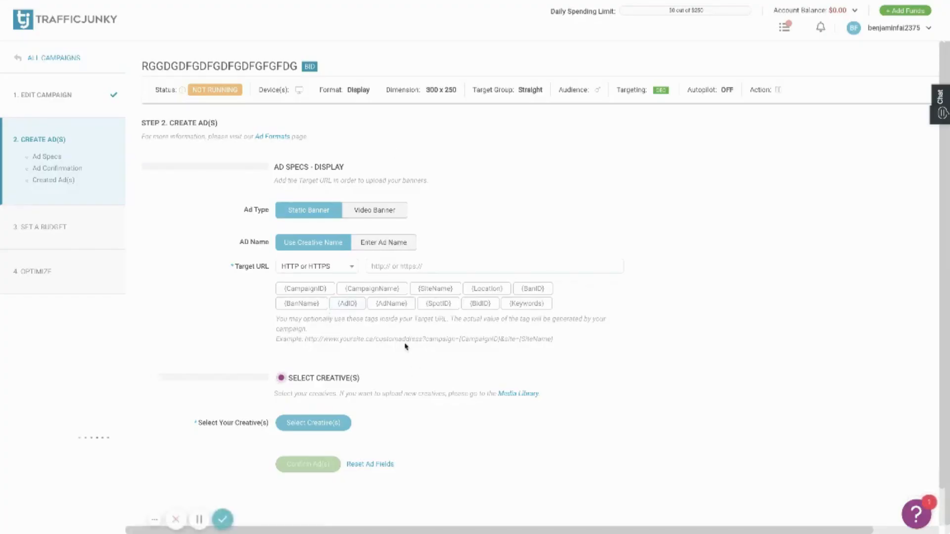
left_click(420, 266)
key("ctrl+v")
left_click(611, 236)
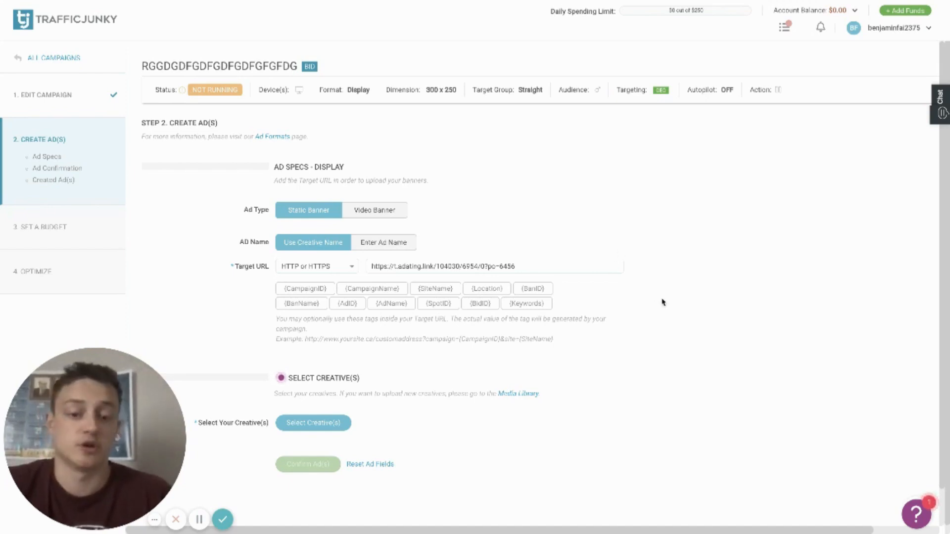
Add the approved "Adult Marketing Secrets" creative to the campaign and confirm the ad
scroll(663, 302, "down", 1)
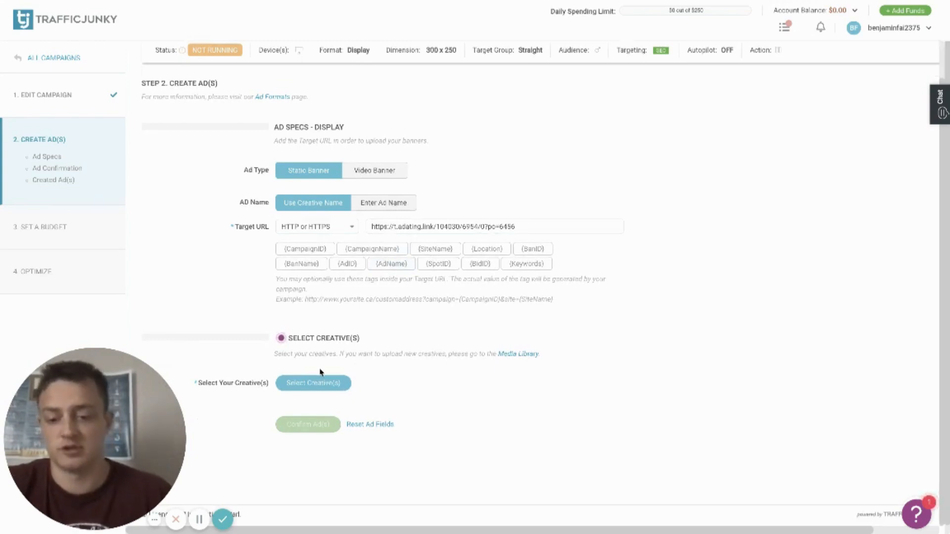
left_click(318, 381)
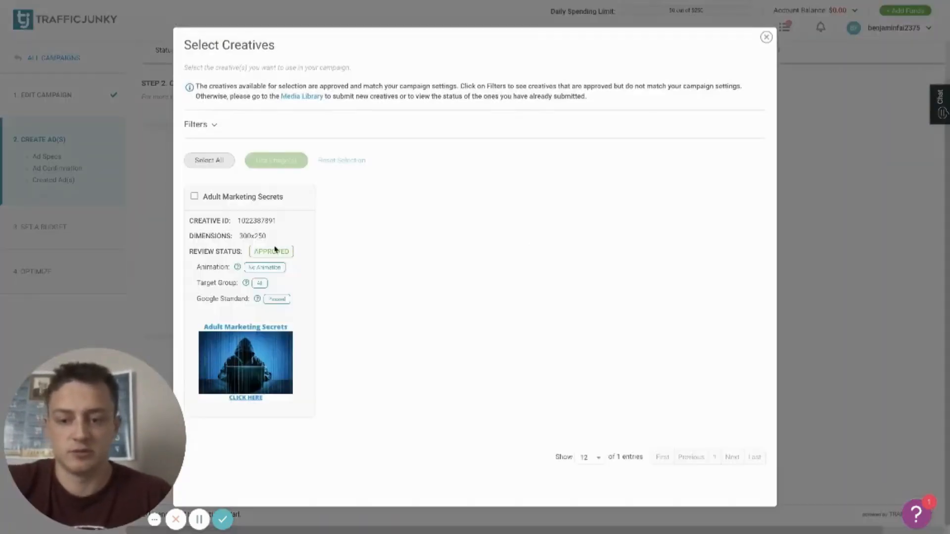
left_click(194, 197)
left_click(279, 161)
scroll(558, 295, "down", 5)
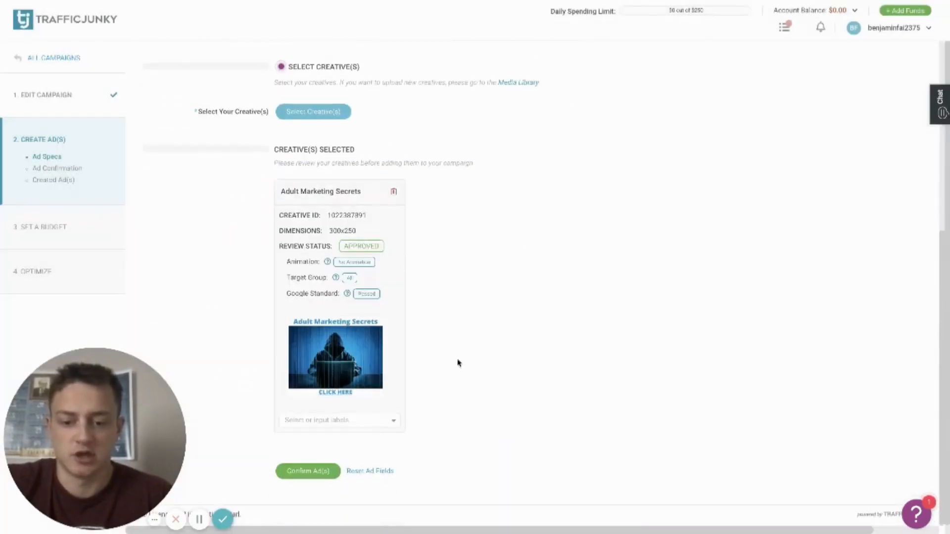
left_click(316, 472)
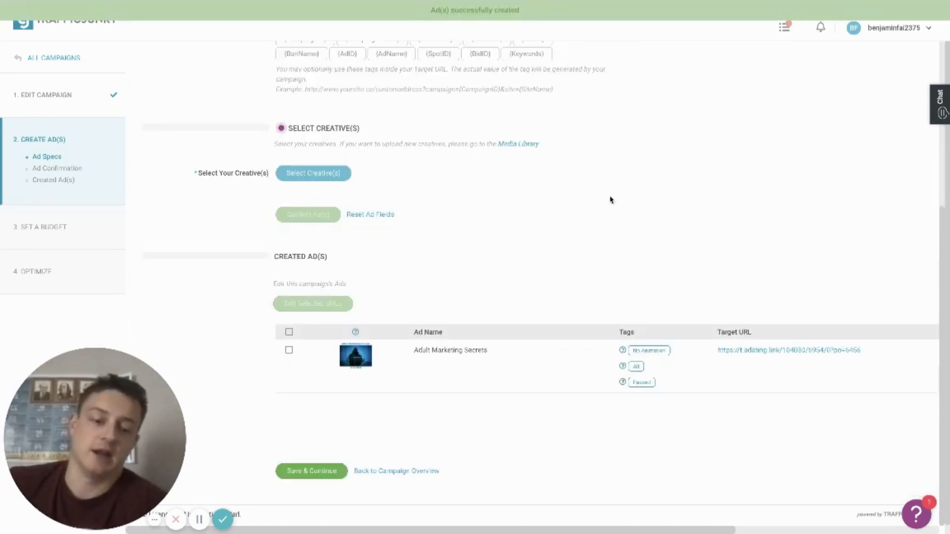
Review the created ad with its specs, and save it to continue to the budget stage
scroll(645, 214, "up", 3)
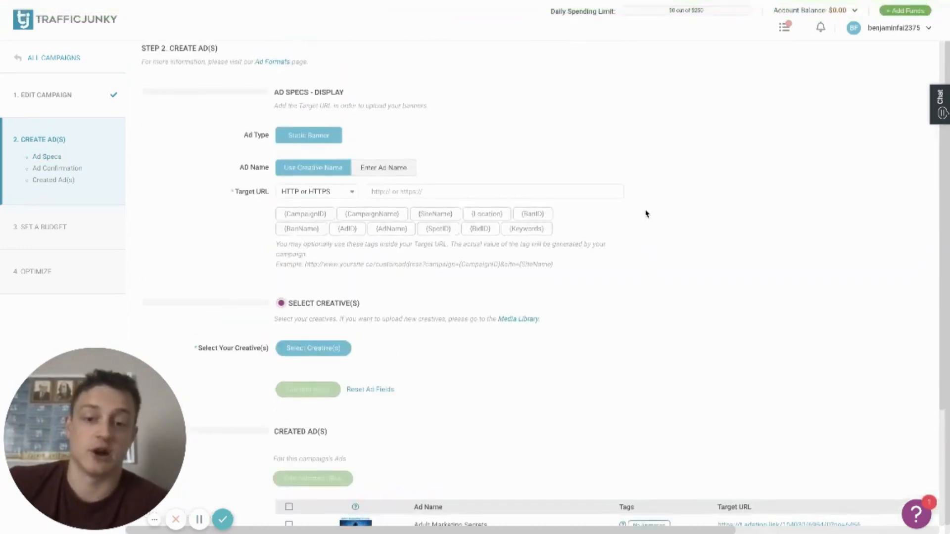
scroll(645, 213, "up", 2)
scroll(645, 213, "down", 5)
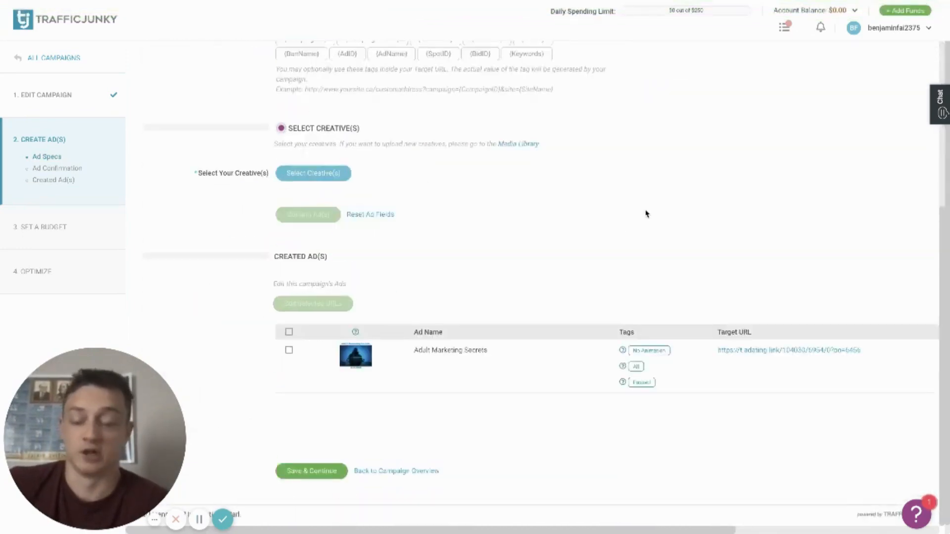
left_click(318, 474)
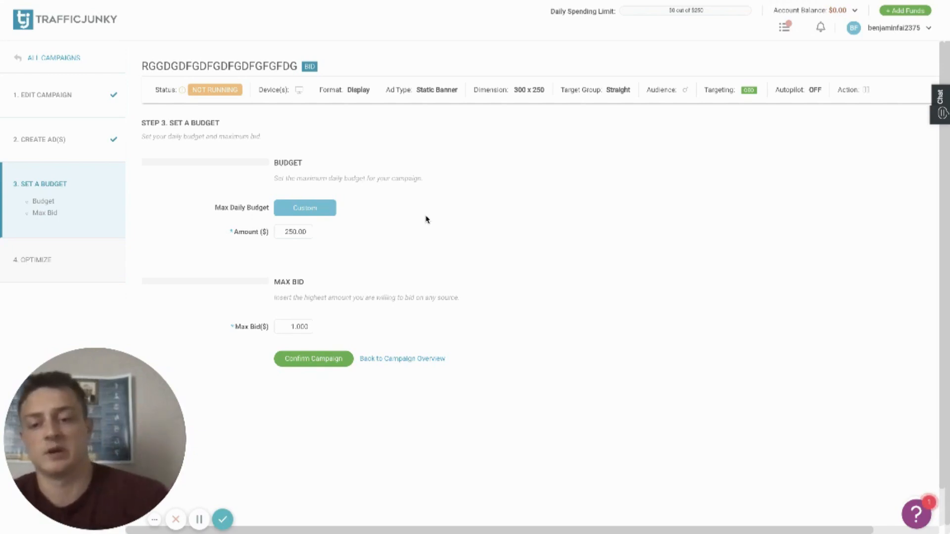
Set the campaign's maximum daily budget amount to $150
double_click(307, 228)
type("150")
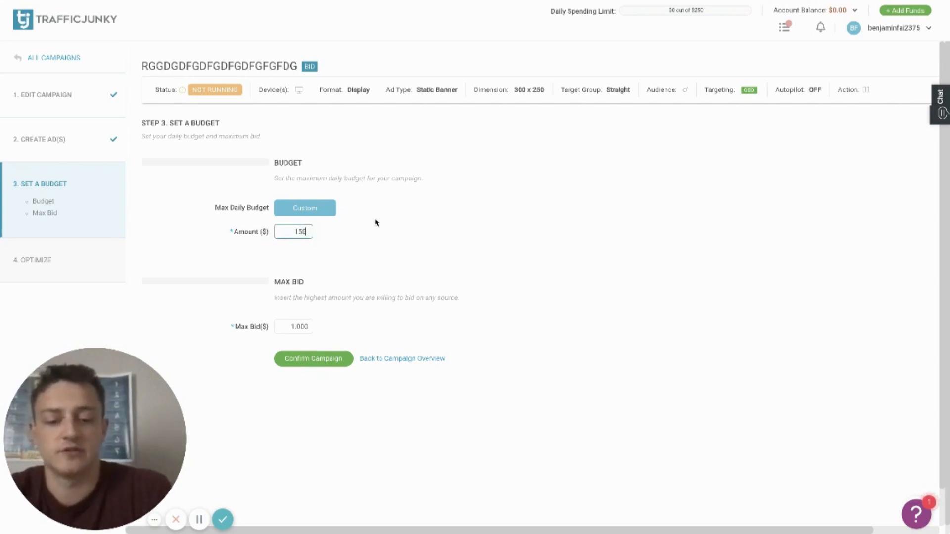
left_click(511, 222)
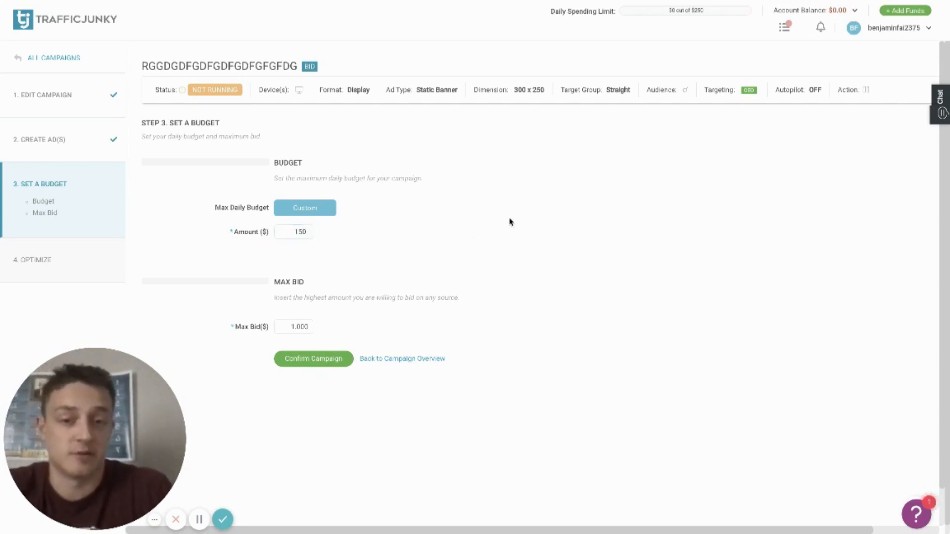
Reduce the maximum daily budget to $50 by removing the amount's leading digit
left_click(298, 232)
key("BackSpace")
left_click(465, 236)
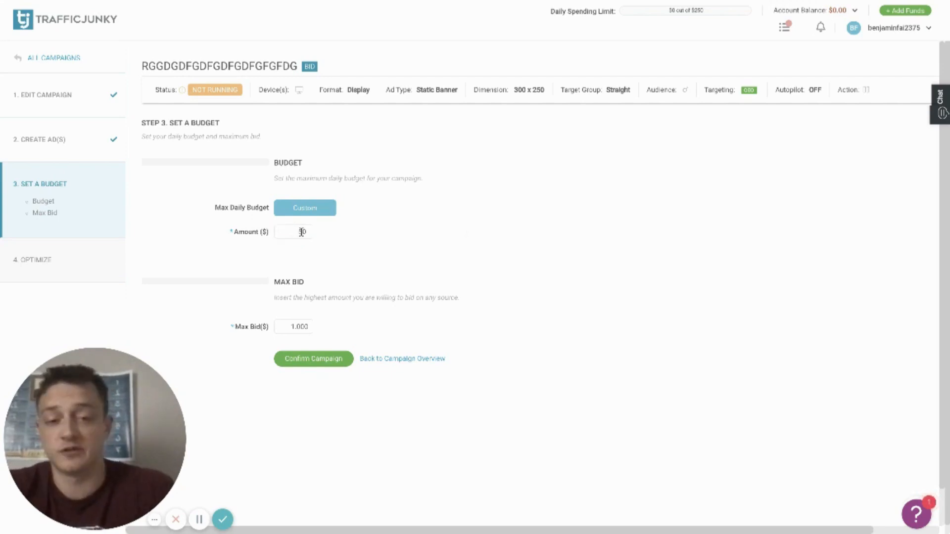